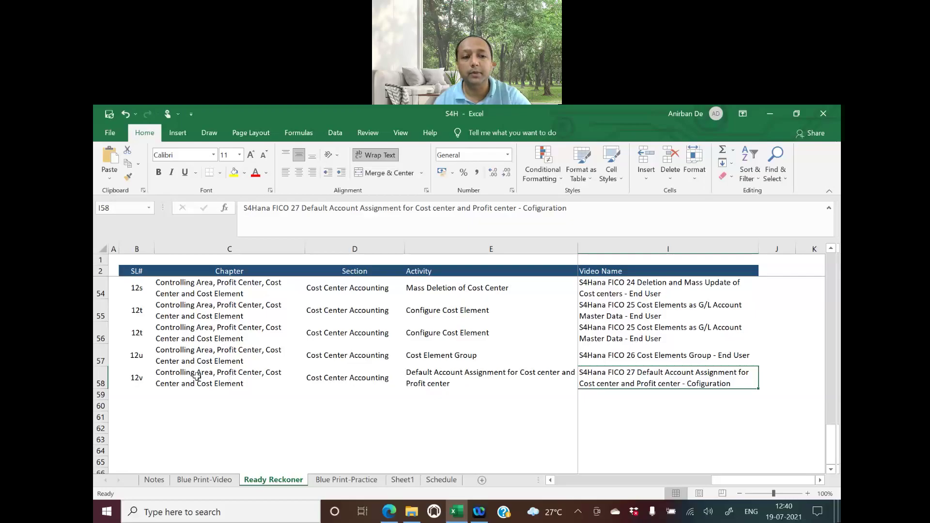
# Review the chapters, sections and activities in the Ready Reckoner sheet, from the S4Hana overview through Cost Center Accounting.
pyautogui.click(196, 376)
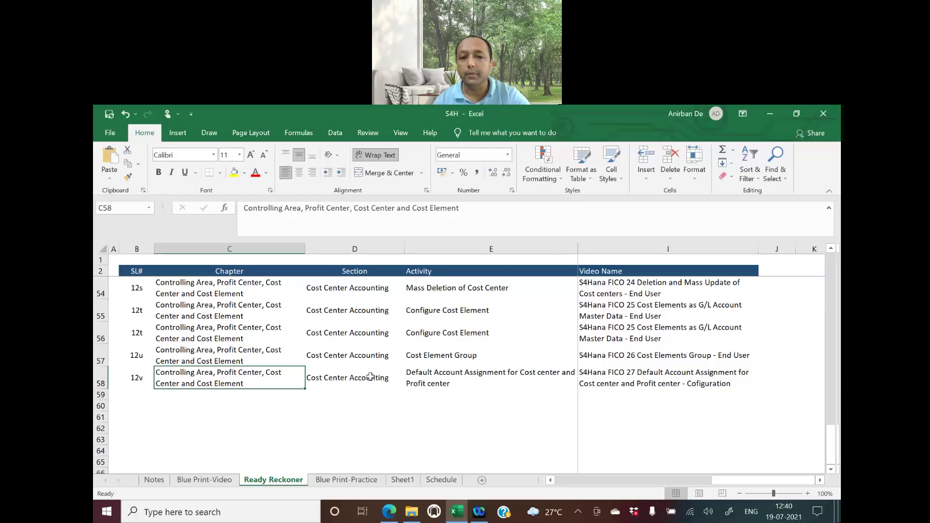
pyautogui.scroll(9, 370, 377)
pyautogui.scroll(8, 370, 377)
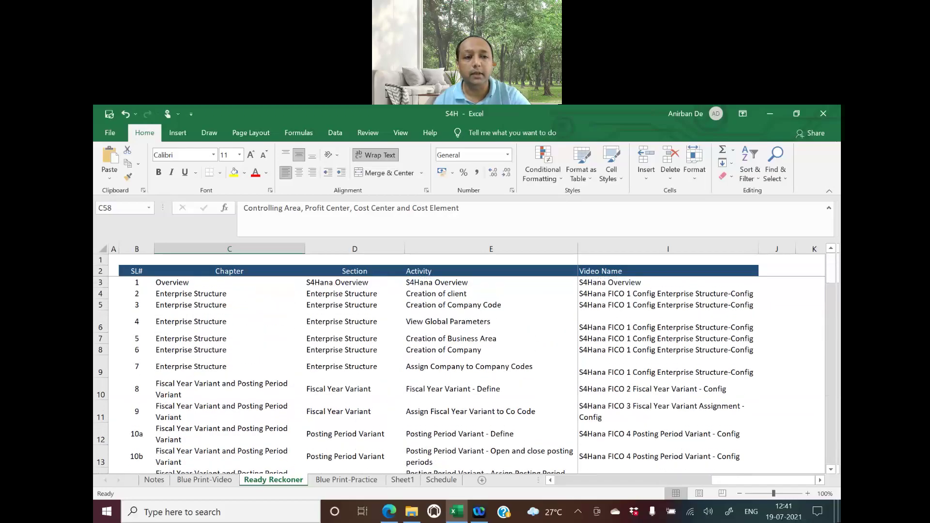
pyautogui.click(160, 294)
pyautogui.click(222, 381)
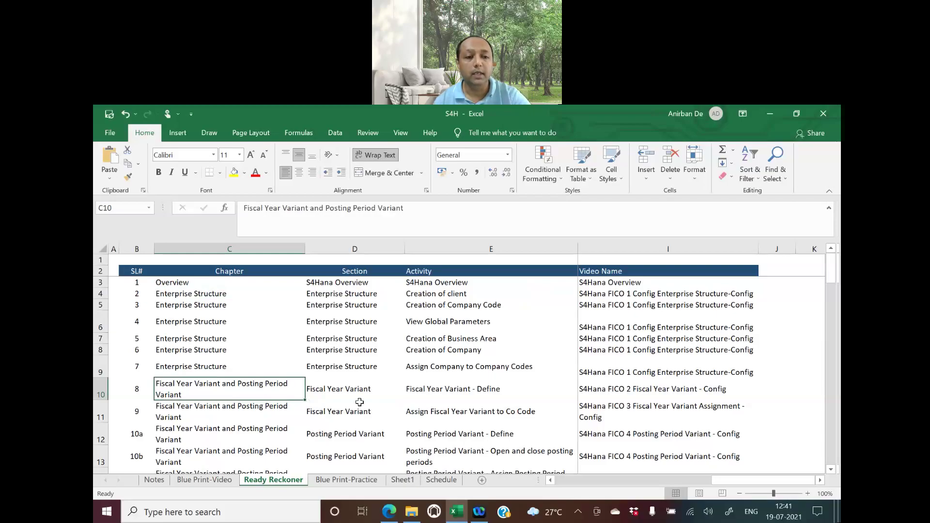
pyautogui.scroll(-3, 359, 402)
pyautogui.scroll(-2, 359, 401)
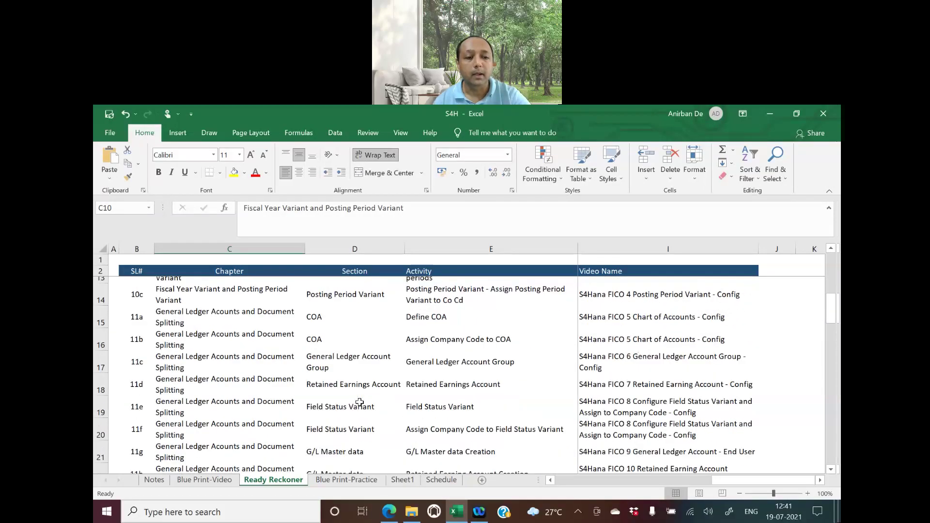
pyautogui.scroll(-1, 360, 402)
pyautogui.click(296, 383)
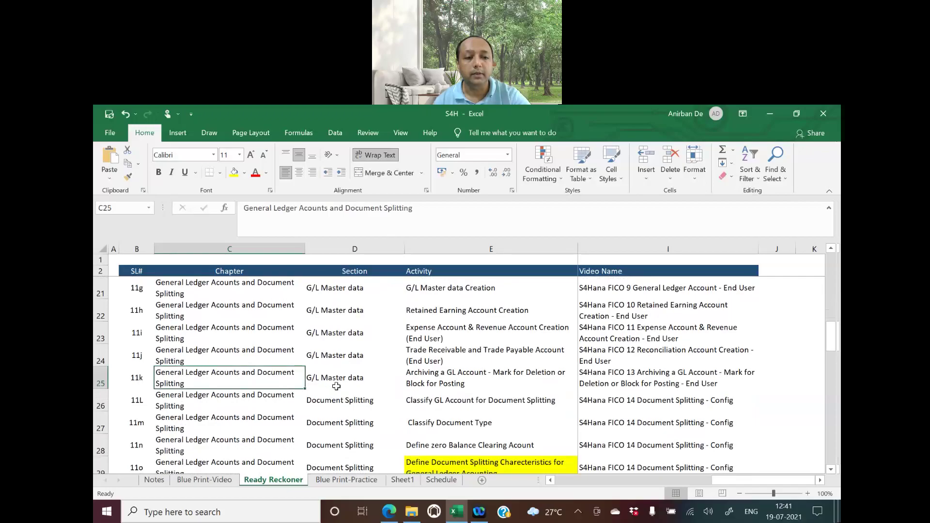
pyautogui.scroll(-5, 336, 386)
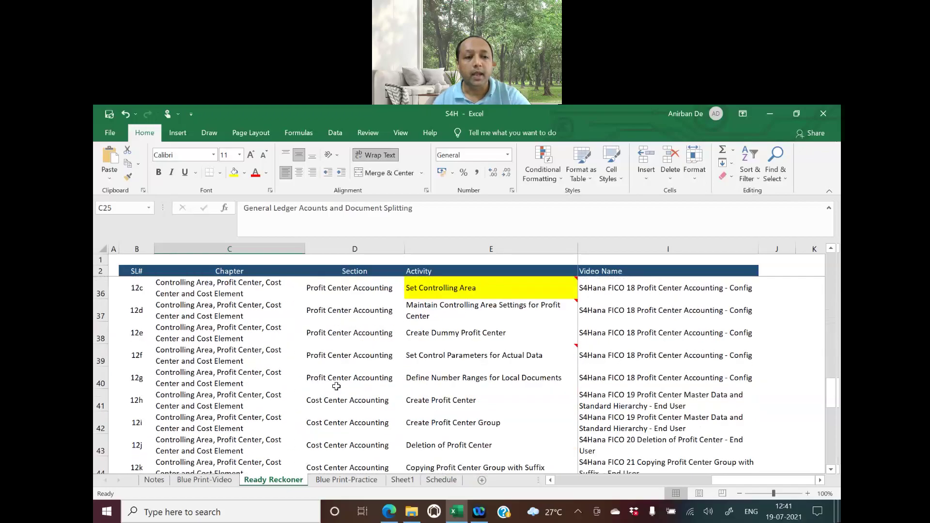
pyautogui.click(182, 351)
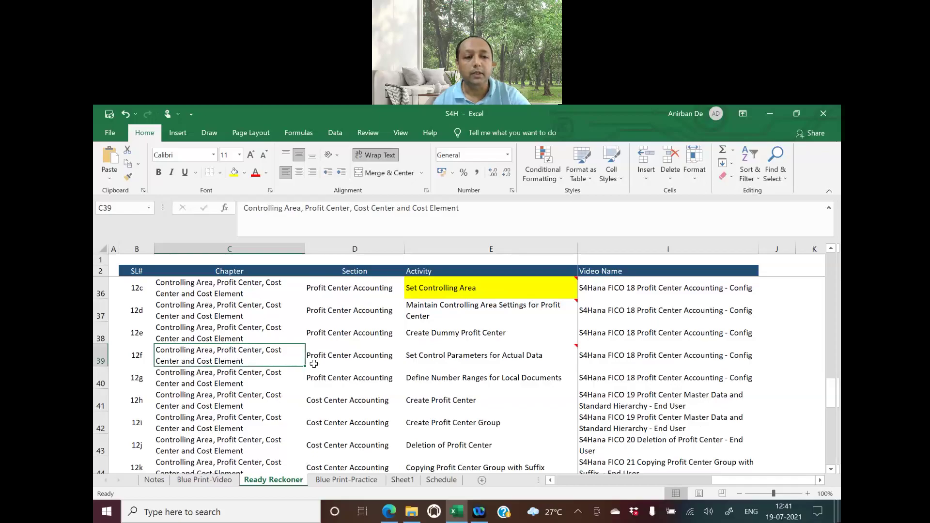
pyautogui.scroll(-6, 314, 364)
pyautogui.scroll(-2, 313, 364)
pyautogui.scroll(1, 313, 363)
# Examine the video name, menu path, type, T-code and activity of entry 12v in row 58.
pyautogui.click(650, 373)
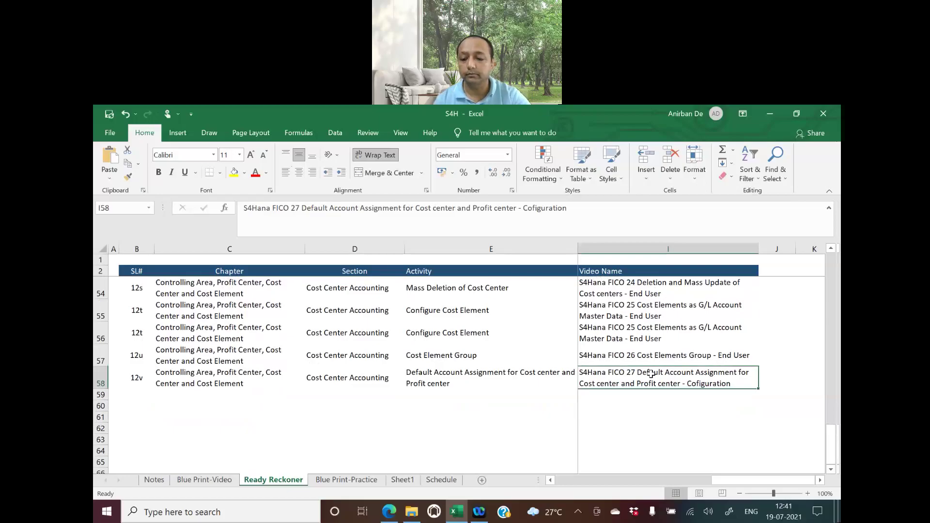
pyautogui.press('Left')
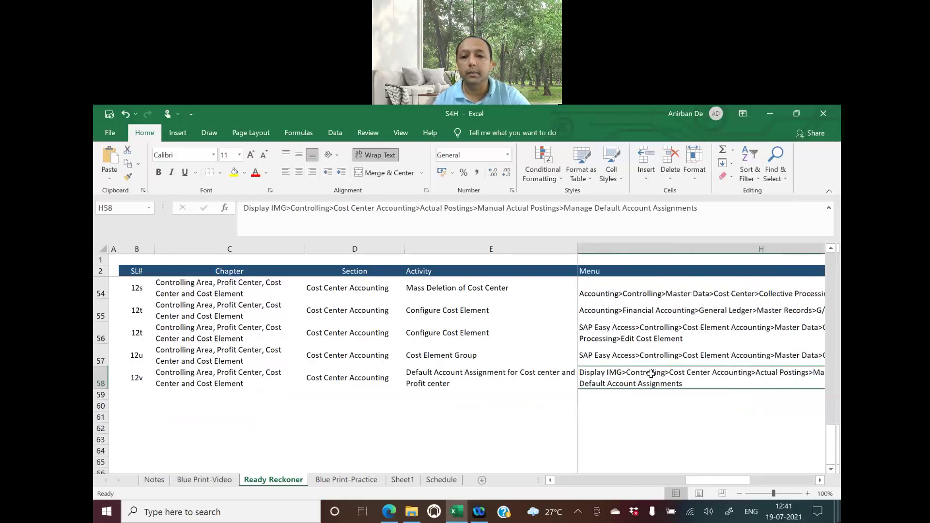
pyautogui.press('Left')
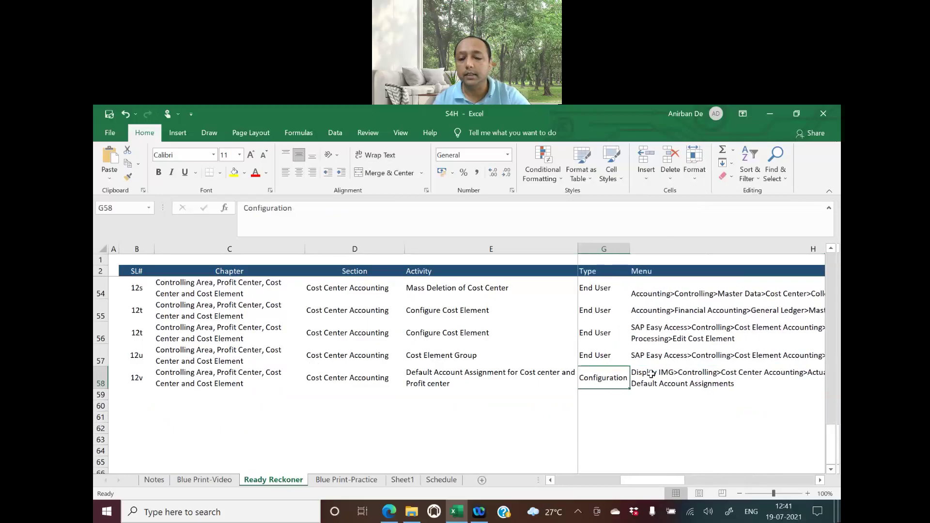
pyautogui.press('Left')
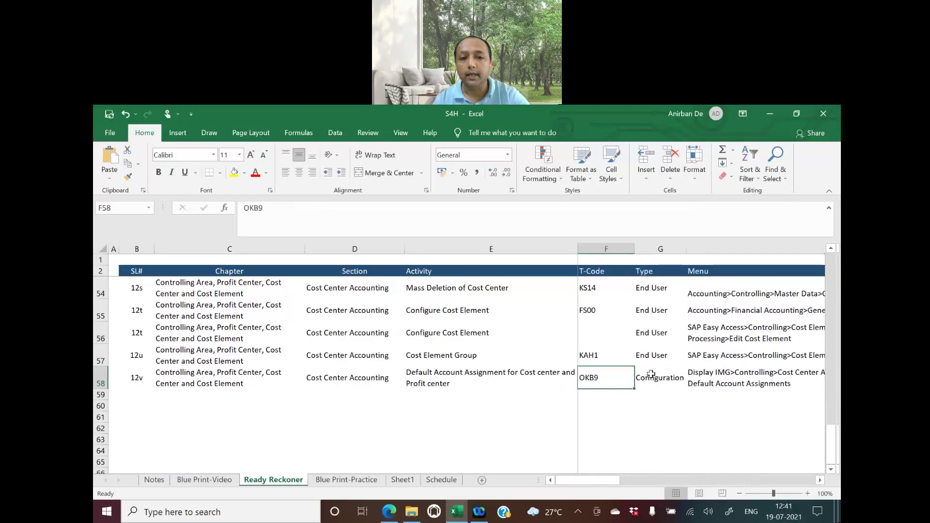
pyautogui.press('Left')
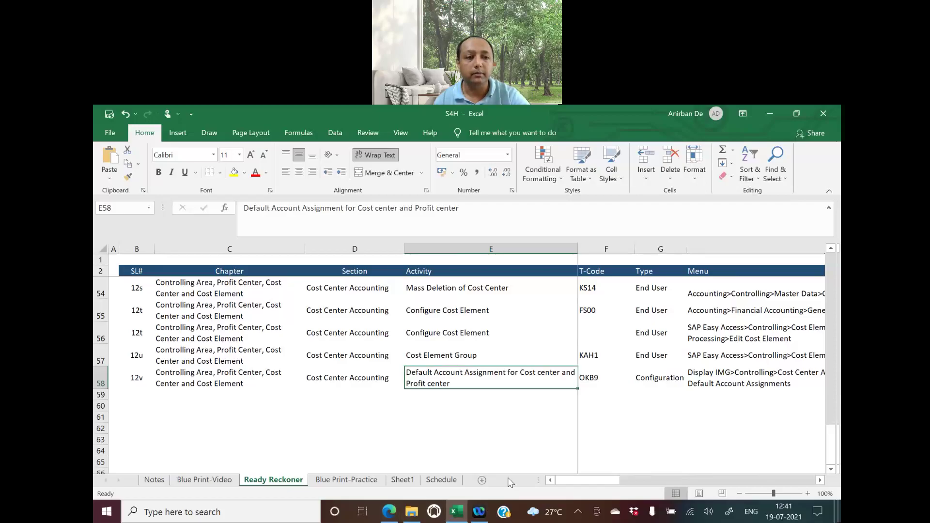
# Switch to SAP Logon from the desktop and open the S4HANA2020 connection.
pyautogui.press('super+d')
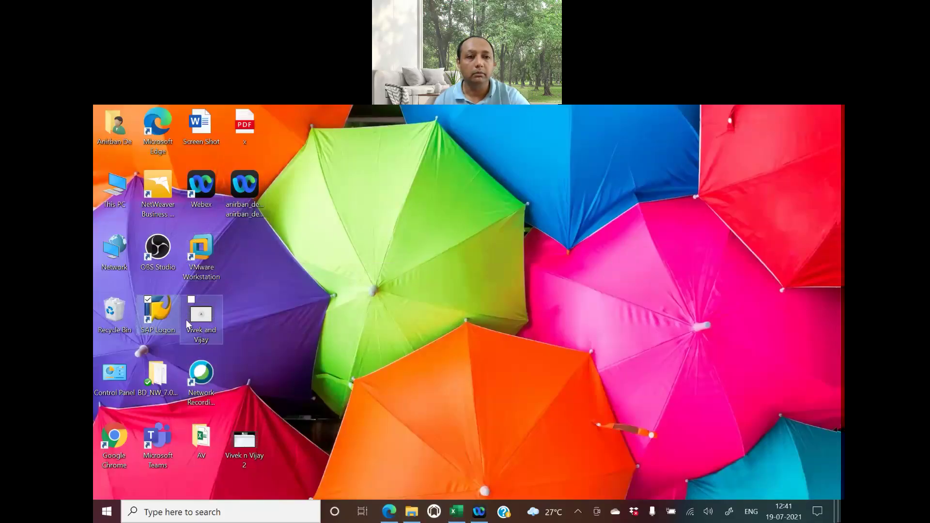
pyautogui.doubleClick(160, 312)
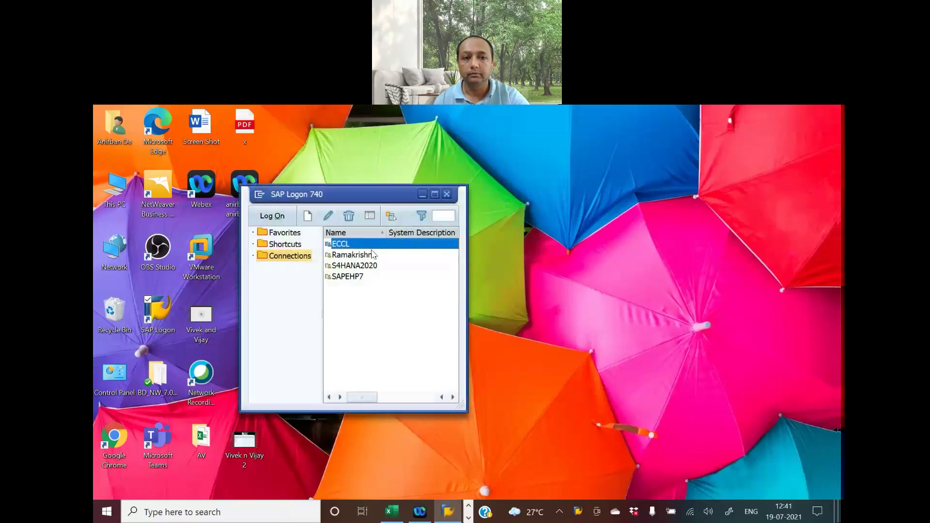
pyautogui.click(357, 266)
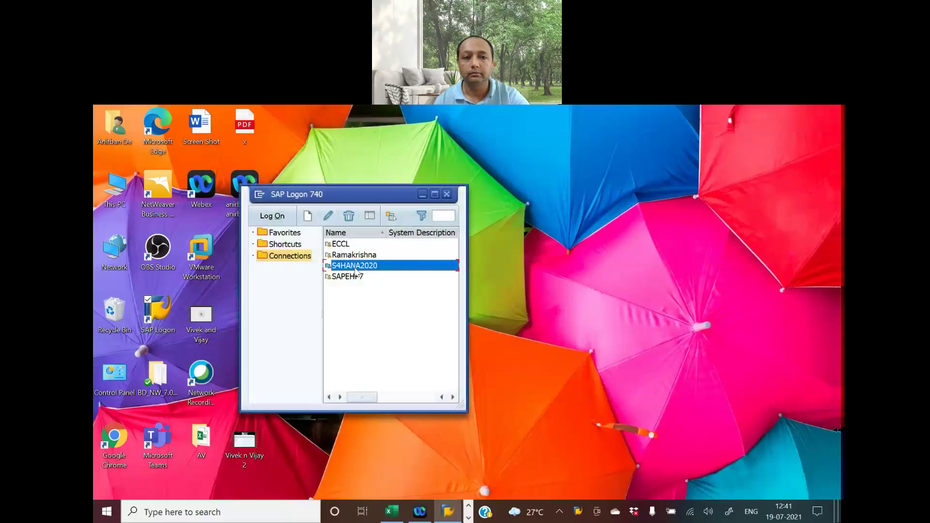
pyautogui.doubleClick(355, 268)
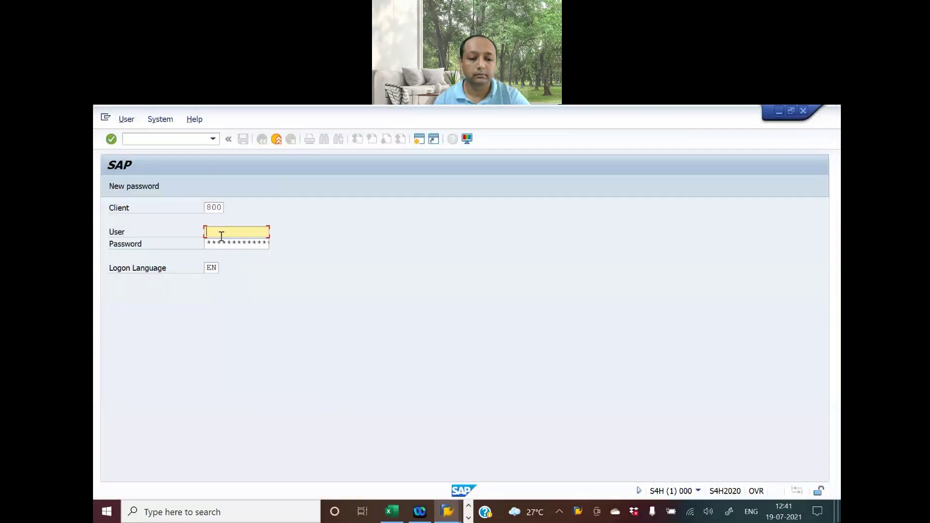
# Log on to client 800 with the user name and the account password.
pyautogui.write('A')
pyautogui.press('Down')
pyautogui.press('Return')
pyautogui.press('Tab')
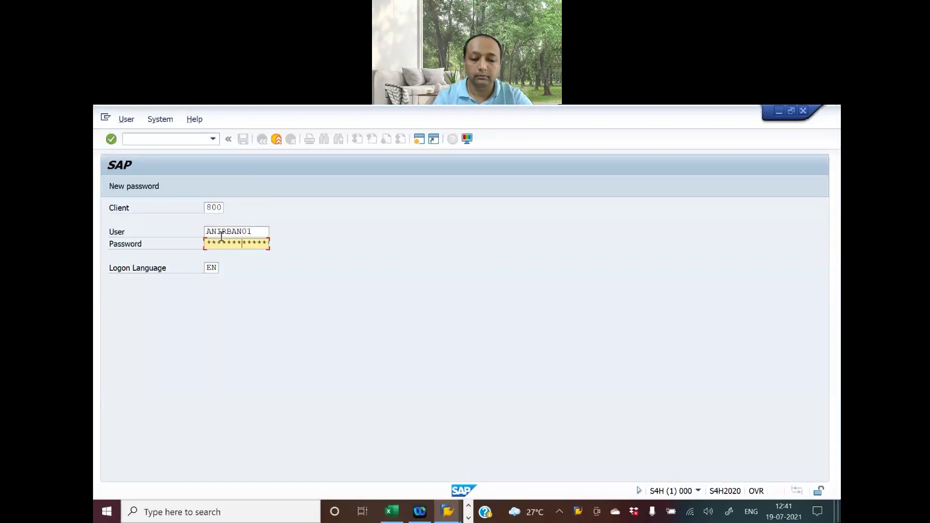
pyautogui.press('Return')
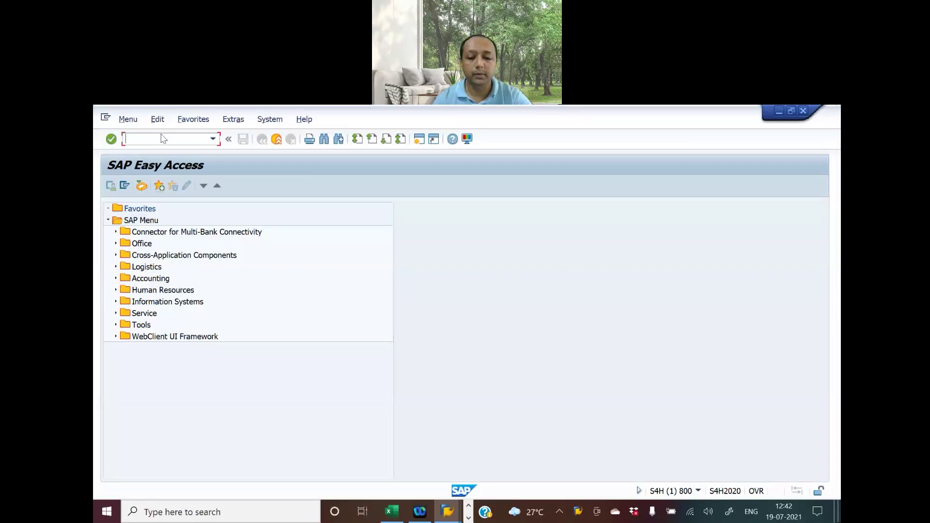
# Run transaction SPRO and display the SAP Reference IMG.
pyautogui.write('spro')
pyautogui.press('Return')
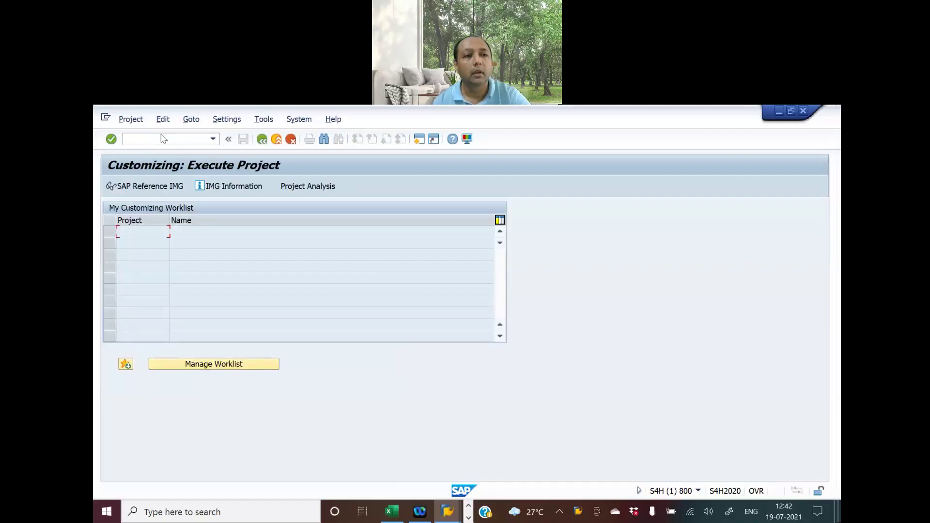
pyautogui.click(154, 186)
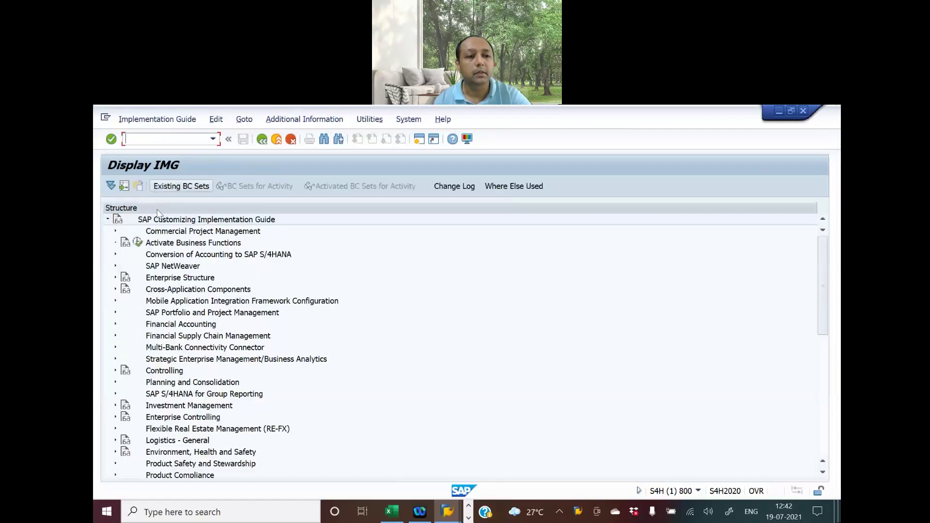
# Open Manage Default Account Assignments under Controlling > Cost Center Accounting > Actual Postings > Manual Actual Postings.
pyautogui.click(115, 370)
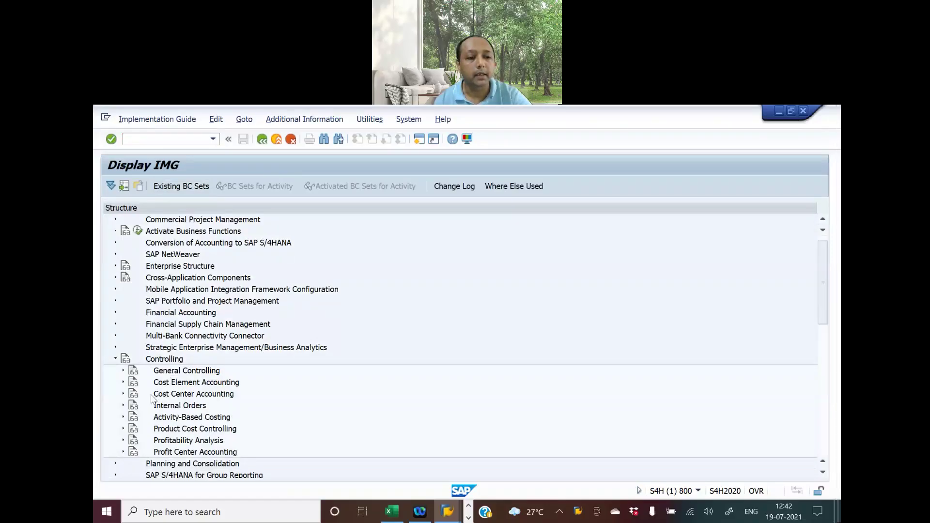
pyautogui.click(124, 394)
pyautogui.scroll(-1, 173, 390)
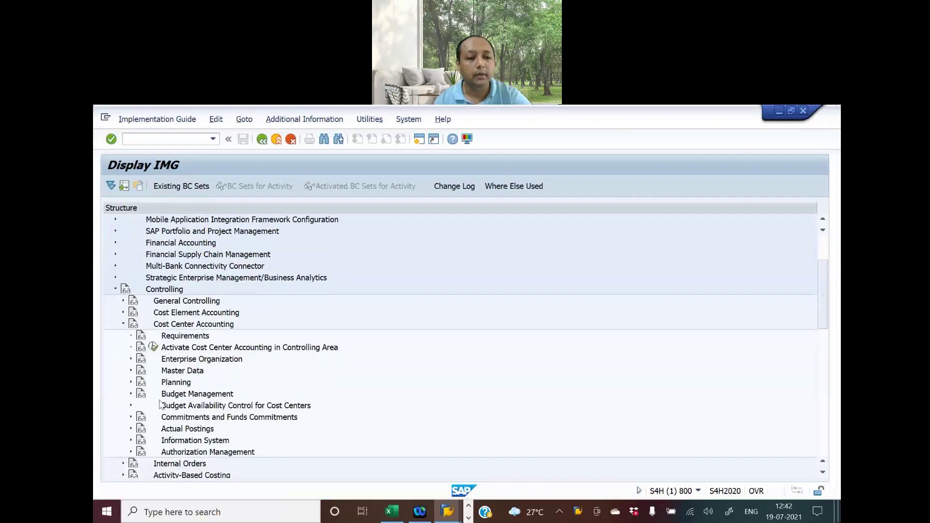
pyautogui.click(131, 429)
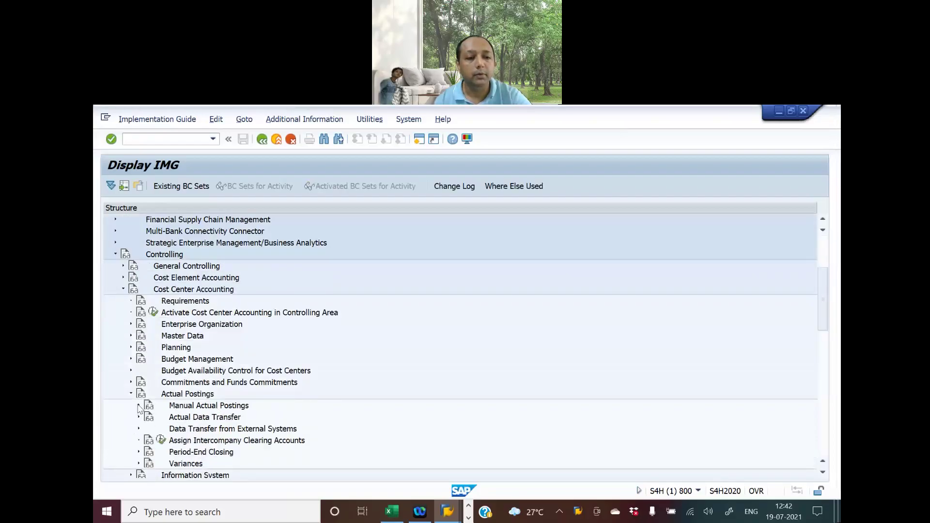
pyautogui.click(138, 406)
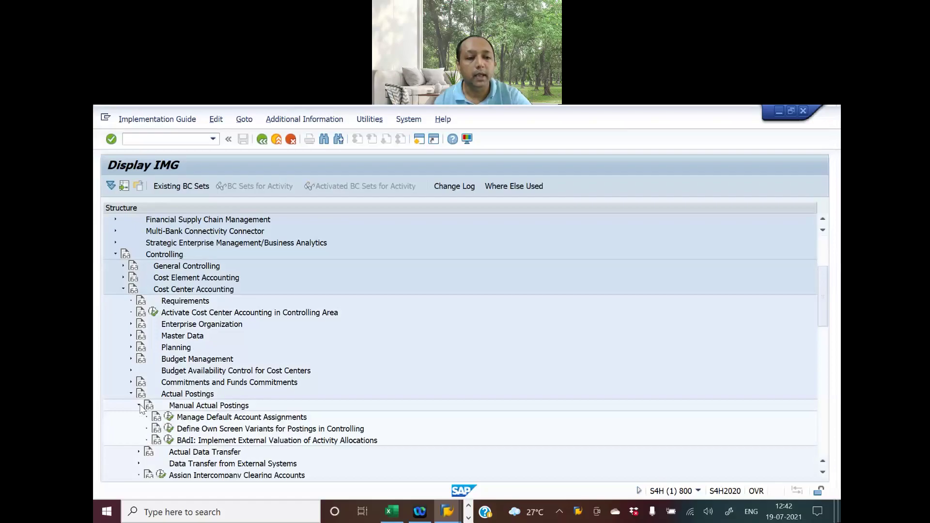
pyautogui.click(168, 419)
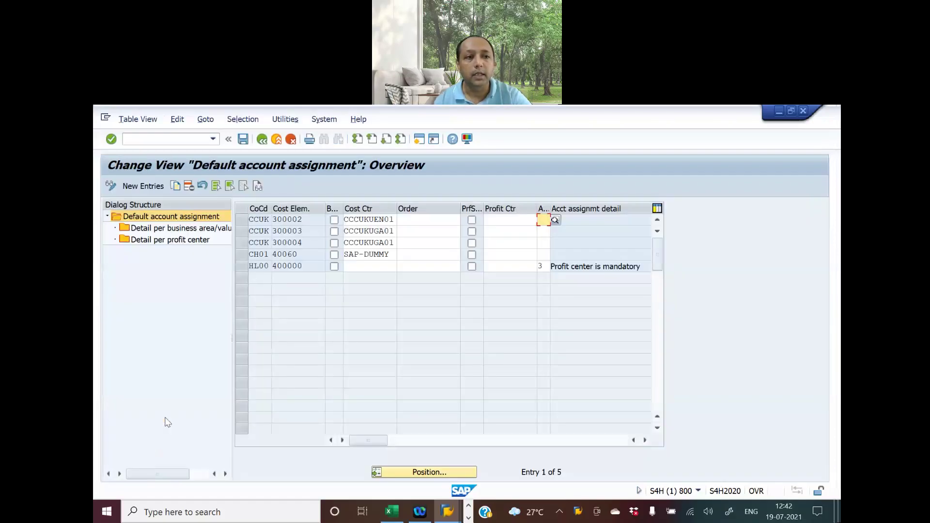
# Start a new default account assignment entry with company code HKNM.
pyautogui.click(148, 188)
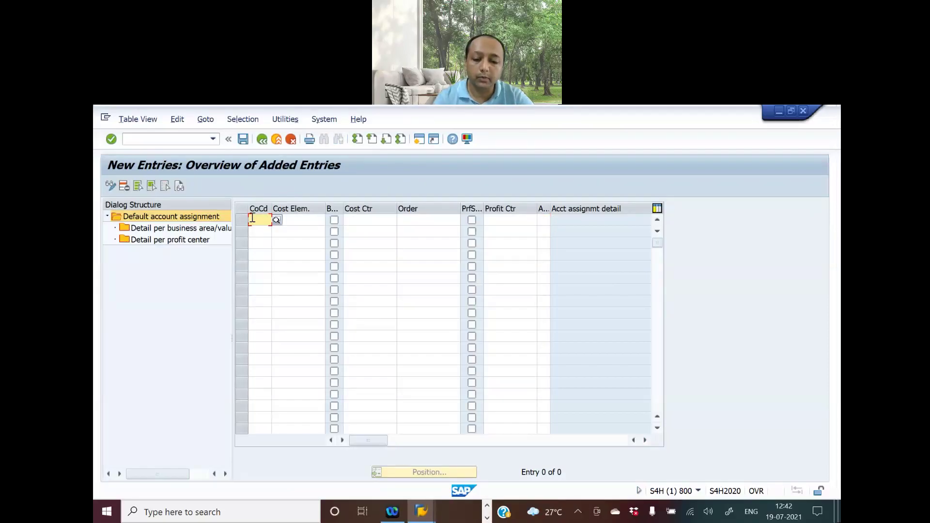
pyautogui.write('hknm')
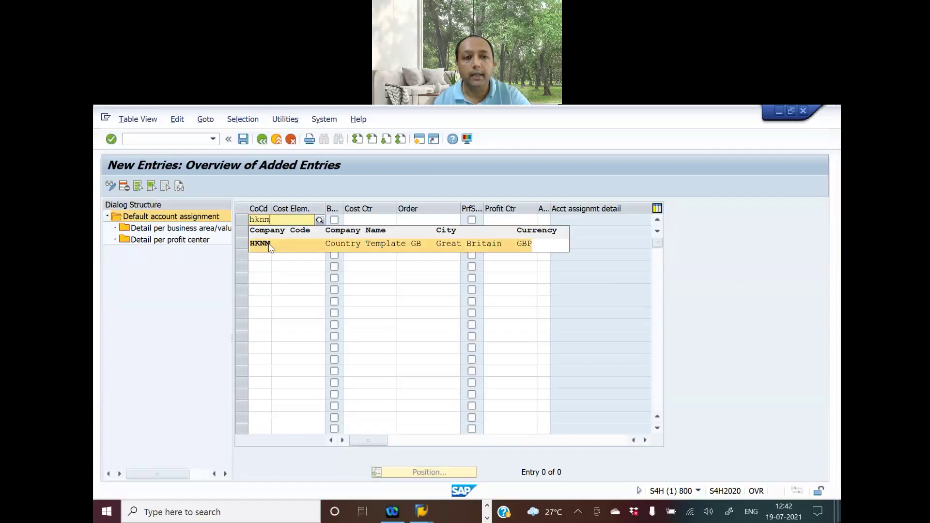
pyautogui.press('Return')
# Look up cost elements in chart of accounts SMBA and assign 300000 (AUDIT EXP A/C) to the HKNM entry.
pyautogui.click(302, 224)
pyautogui.click(331, 221)
pyautogui.click(408, 274)
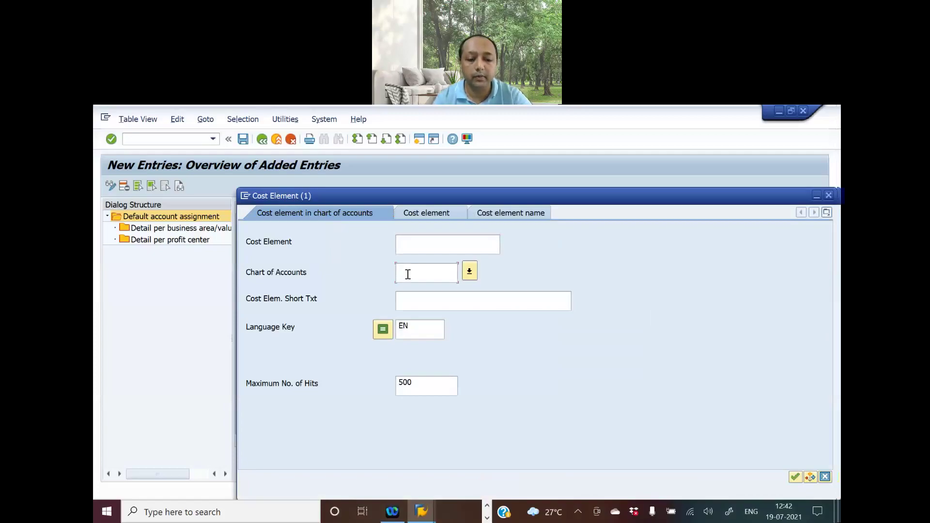
pyautogui.write('smba')
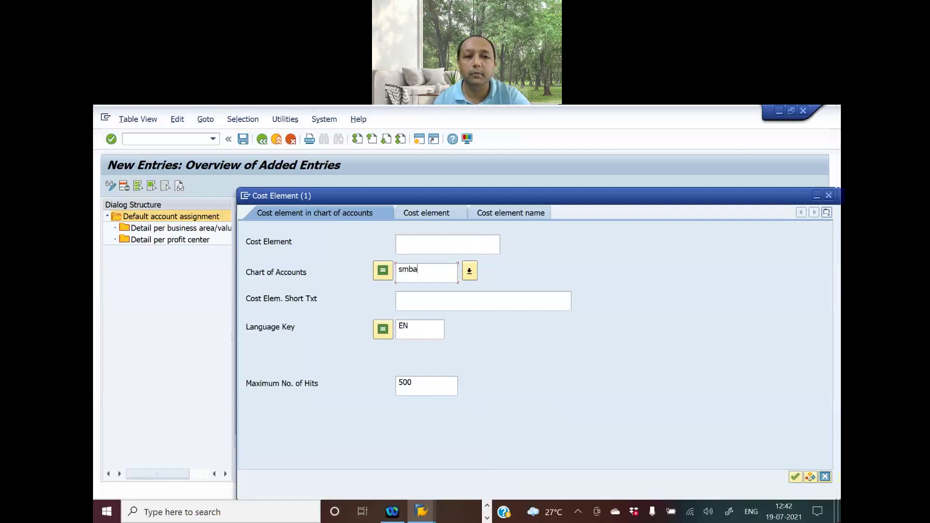
pyautogui.click(446, 248)
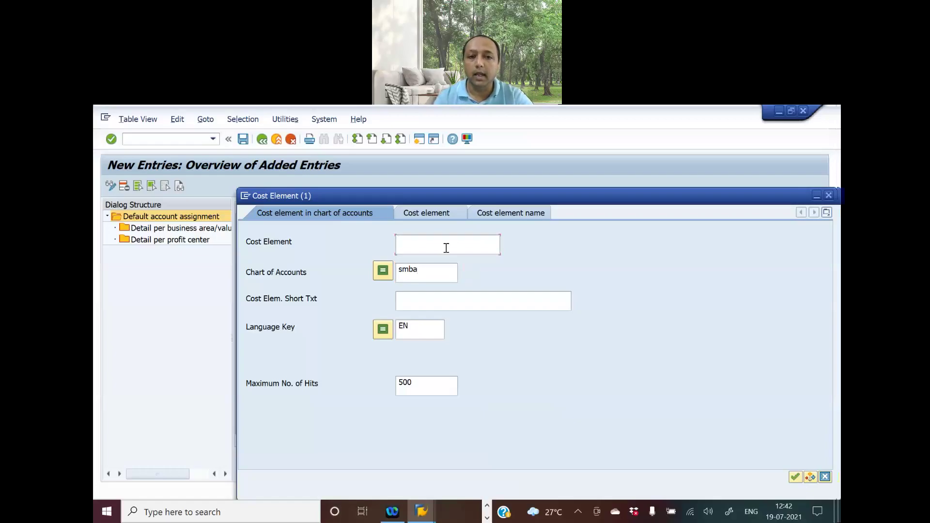
pyautogui.press('Return')
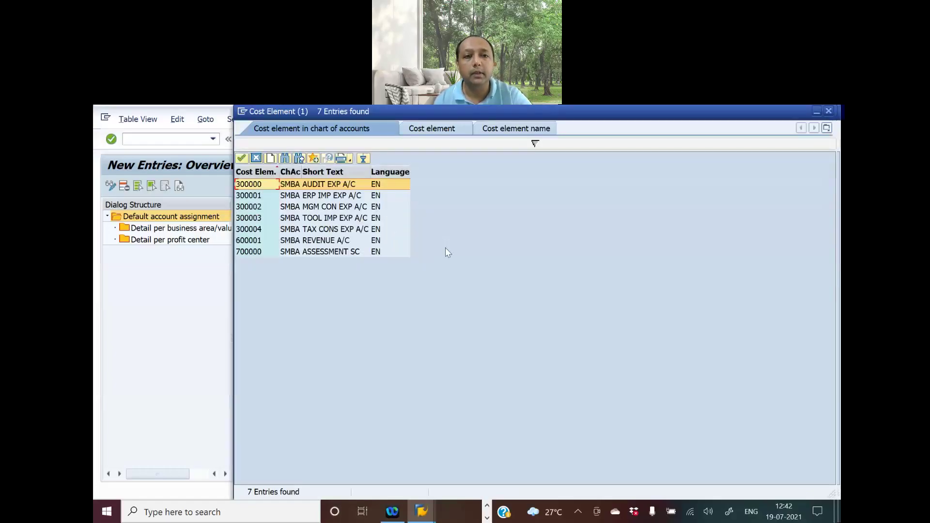
pyautogui.doubleClick(310, 185)
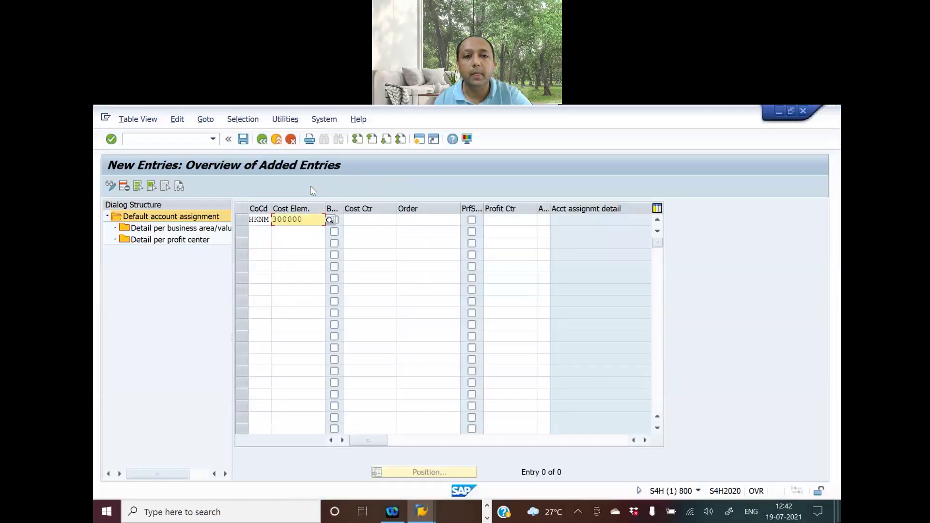
# Look up cost centers for company code HKNM and controlling area SCAR, and assign CSHEAD01 to the cost element 300000 entry.
pyautogui.click(381, 222)
pyautogui.click(402, 220)
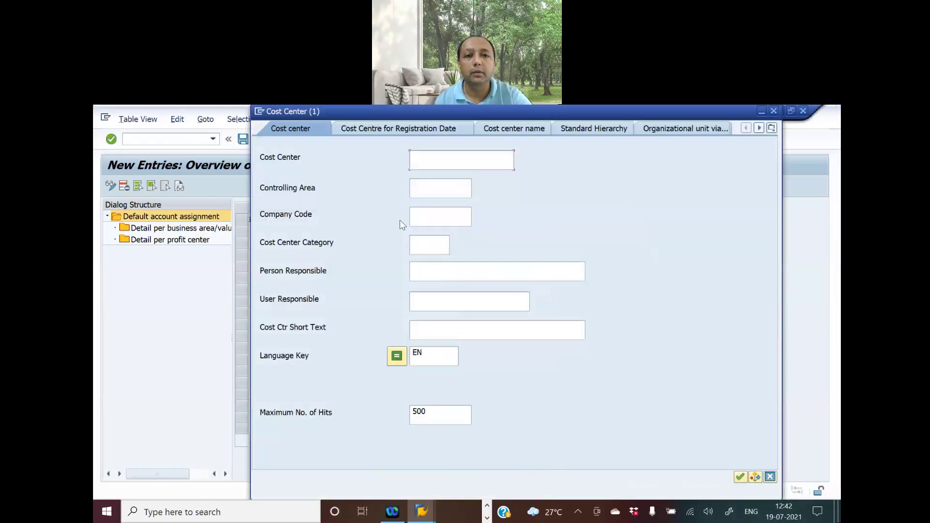
pyautogui.click(420, 220)
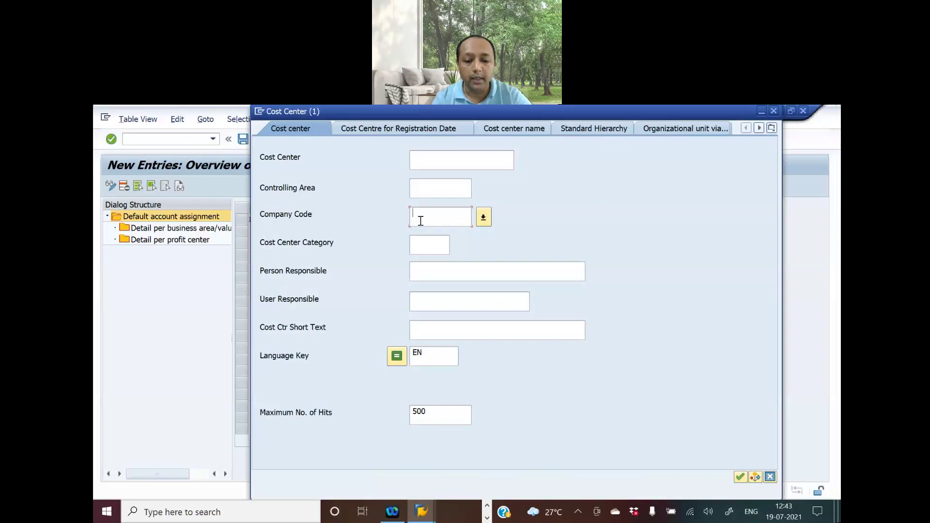
pyautogui.write('hknm')
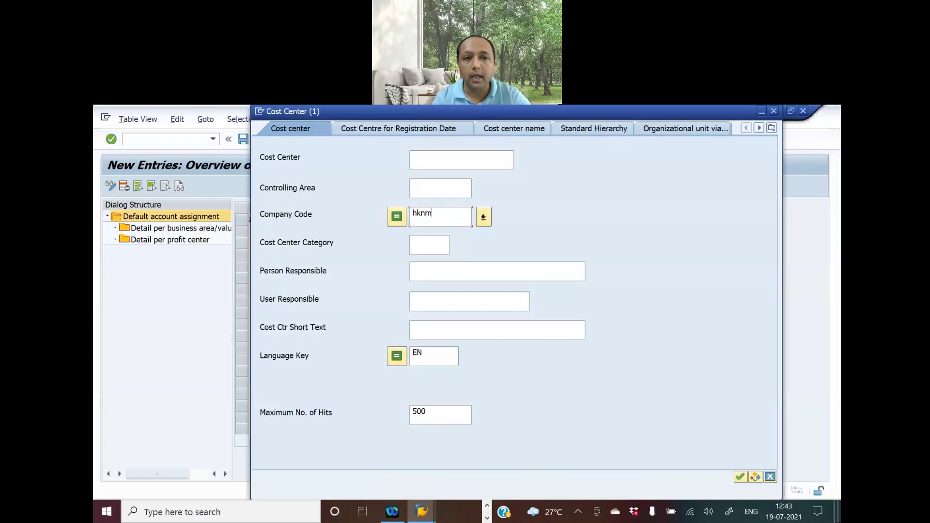
pyautogui.click(428, 192)
pyautogui.write('scar')
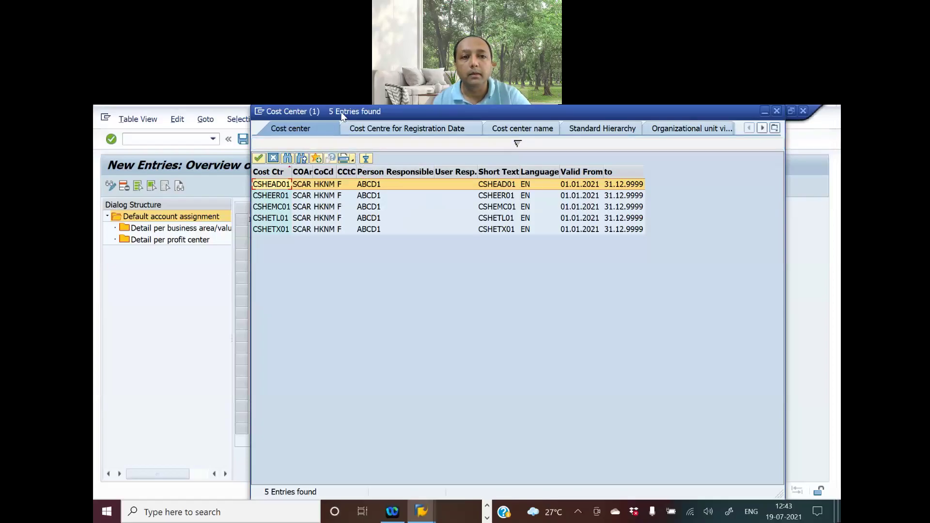
pyautogui.moveTo(342, 116); pyautogui.dragTo(361, 153)
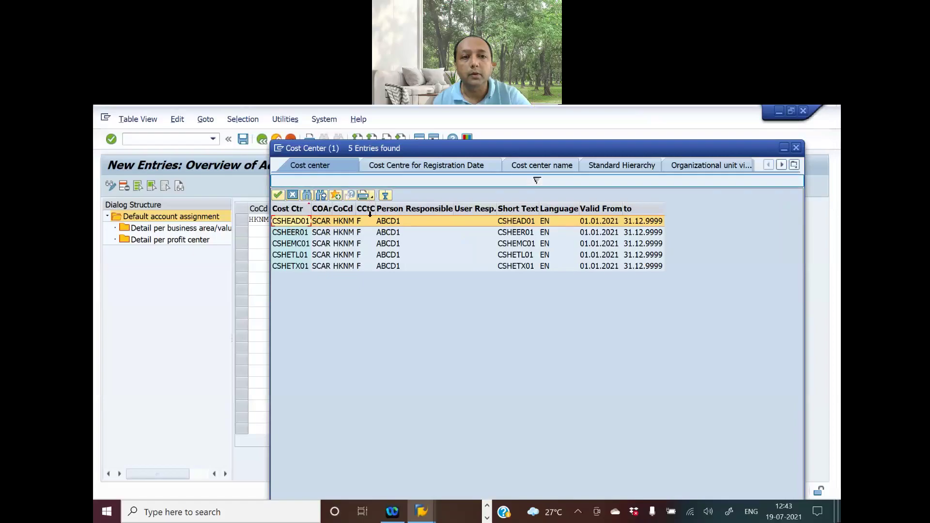
pyautogui.doubleClick(304, 222)
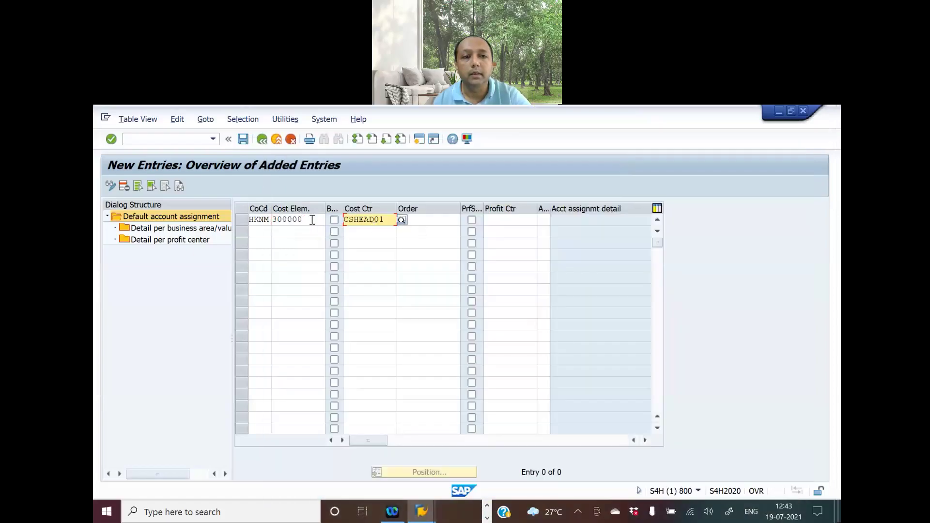
pyautogui.click(311, 220)
pyautogui.click(328, 218)
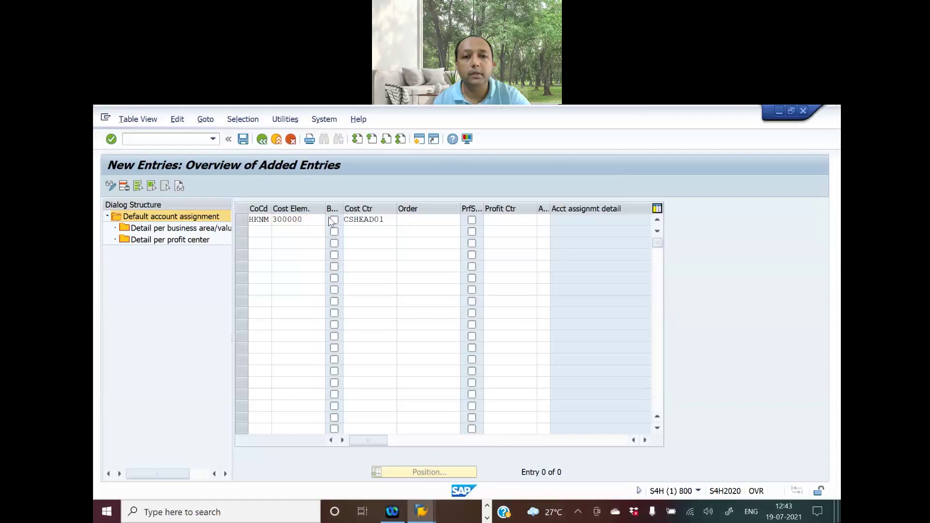
pyautogui.click(415, 270)
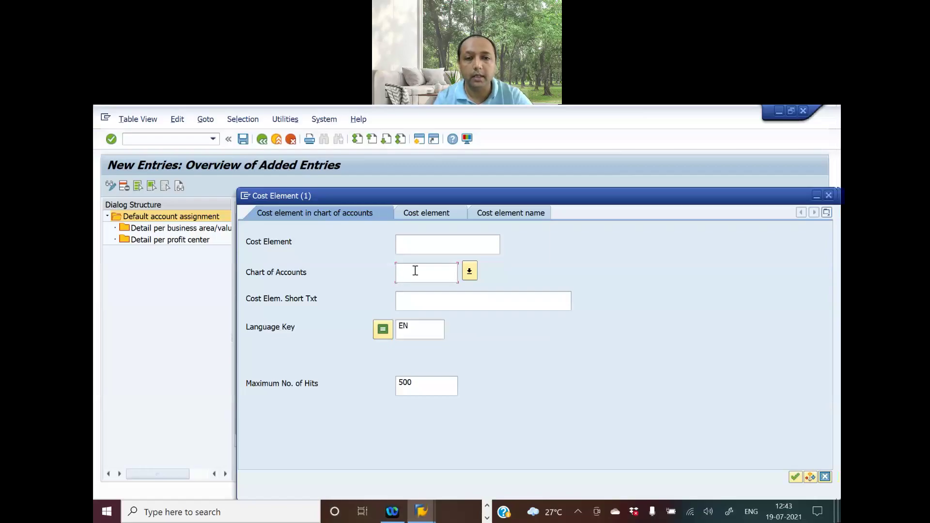
pyautogui.click(828, 195)
# Switch to the S4H Excel workbook, review the cost element and cost center definitions on the Blue Print-Video sheet, and return to SAP.
pyautogui.hotkey('alt', 'Tab')
pyautogui.hotkey('alt', 'Tab')
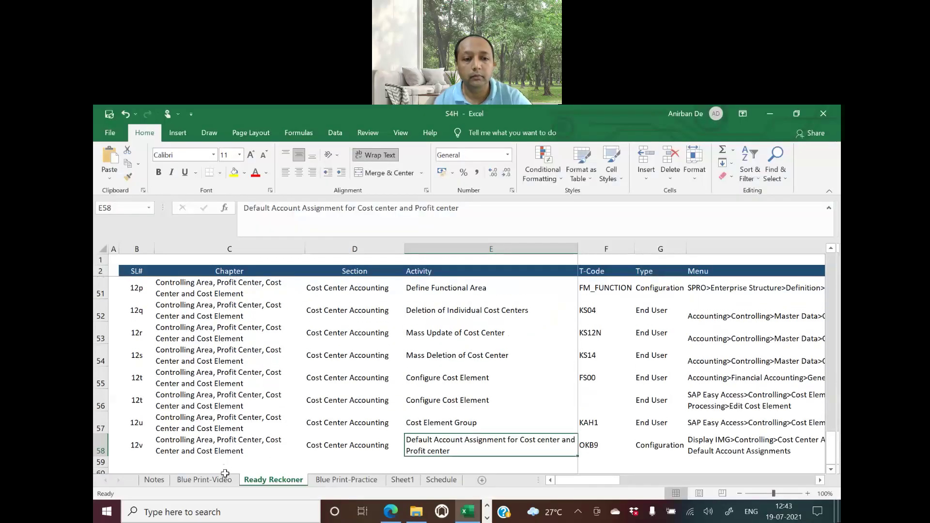
pyautogui.click(225, 479)
pyautogui.scroll(5, 334, 348)
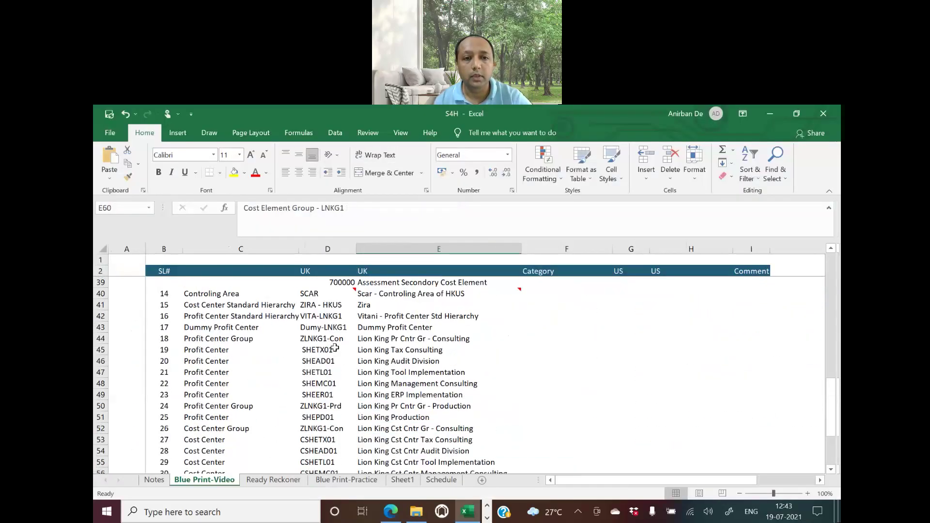
pyautogui.scroll(1, 334, 348)
pyautogui.click(339, 305)
pyautogui.click(379, 308)
pyautogui.hotkey('alt', 'Tab')
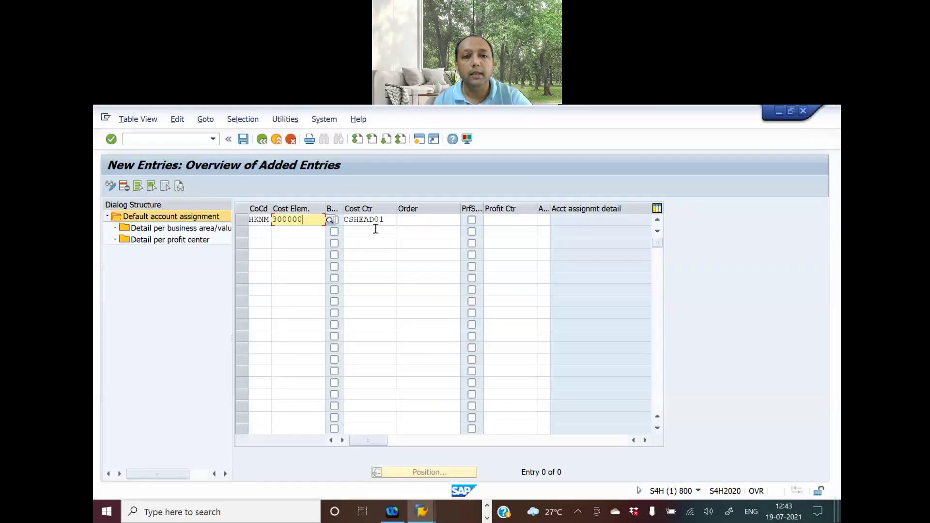
# Set the account assignment detail of the 300000 entry to 1 (Valuation area is mandatory).
pyautogui.click(416, 221)
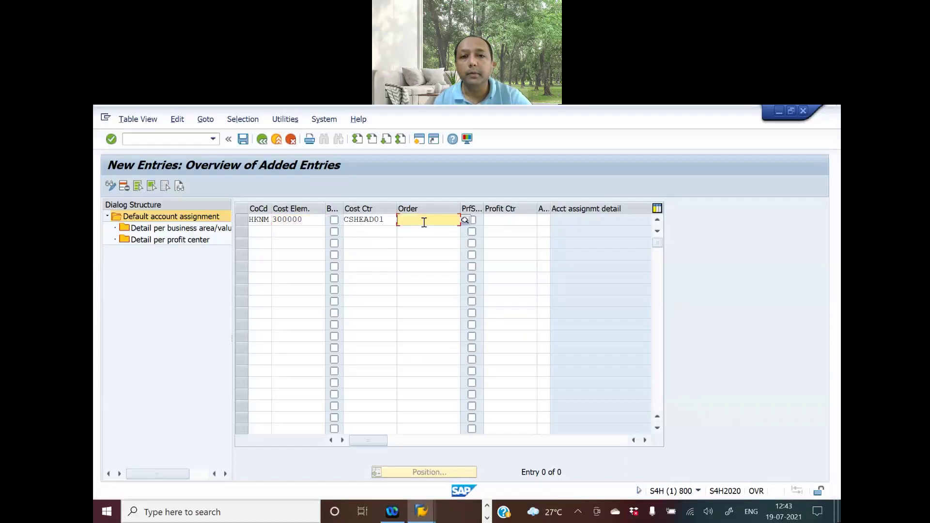
pyautogui.click(511, 221)
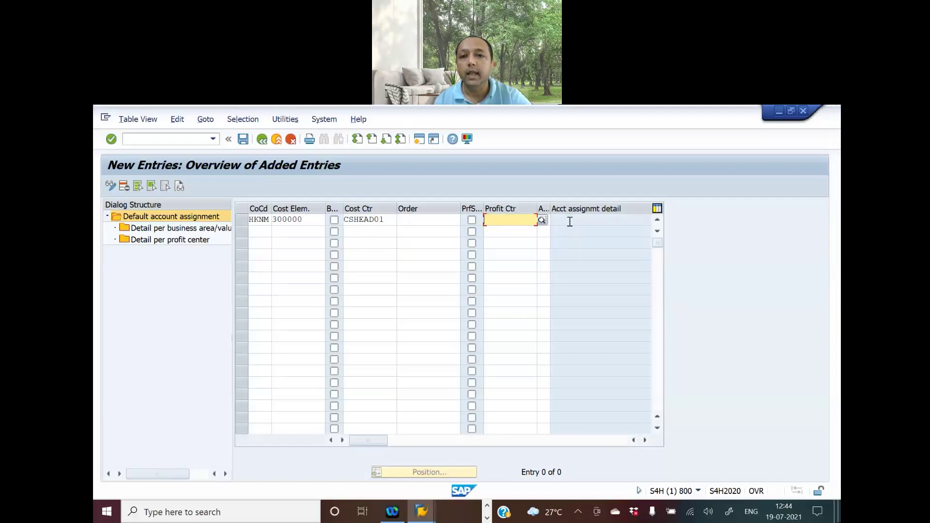
pyautogui.click(548, 220)
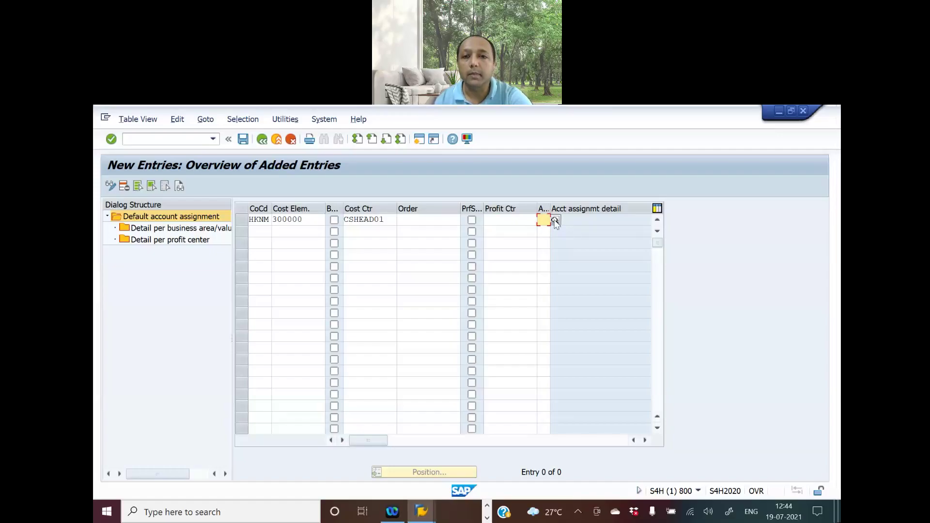
pyautogui.click(555, 220)
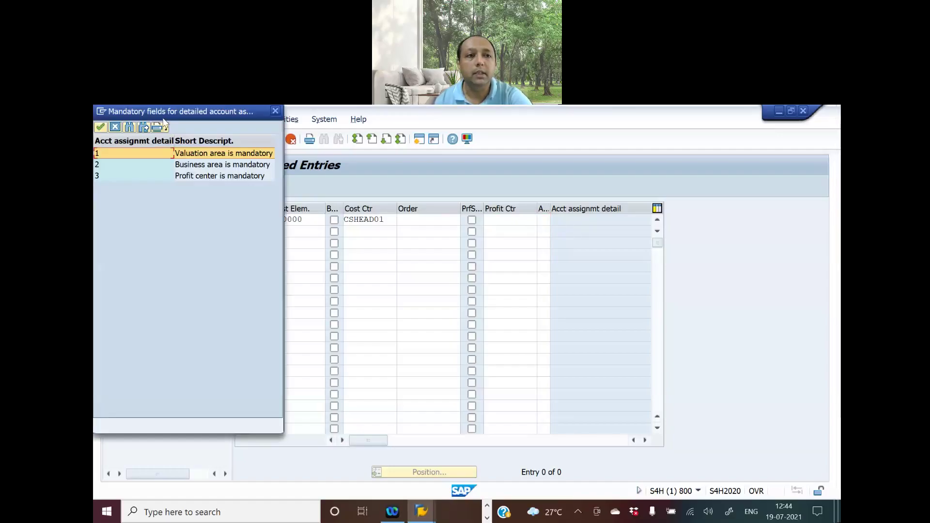
pyautogui.moveTo(164, 112); pyautogui.dragTo(566, 143)
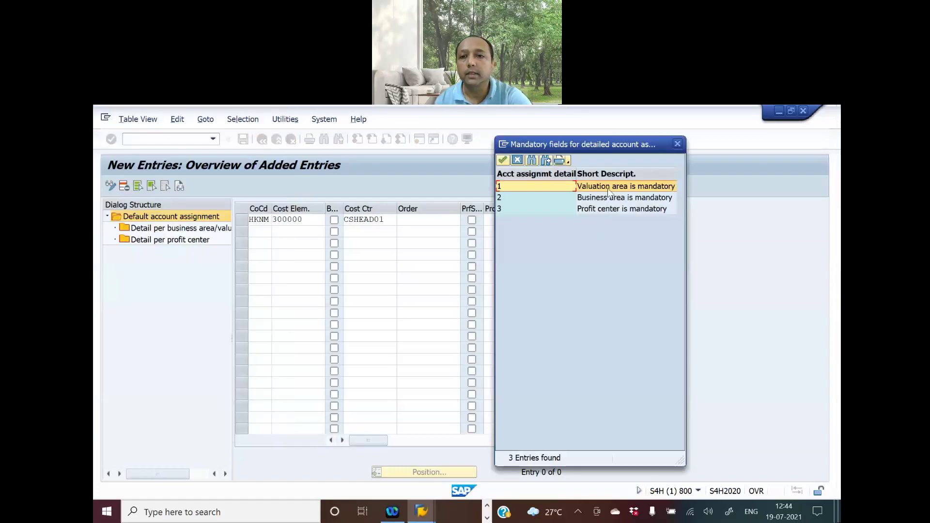
pyautogui.doubleClick(506, 186)
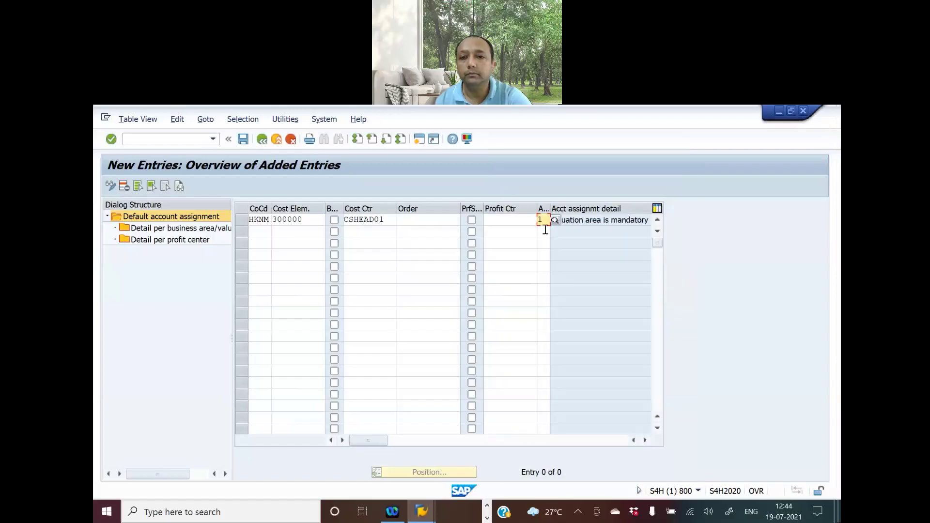
# View Detail per business area/valuation area for the 300000 entry and return to the default account assignment overview.
pyautogui.click(179, 229)
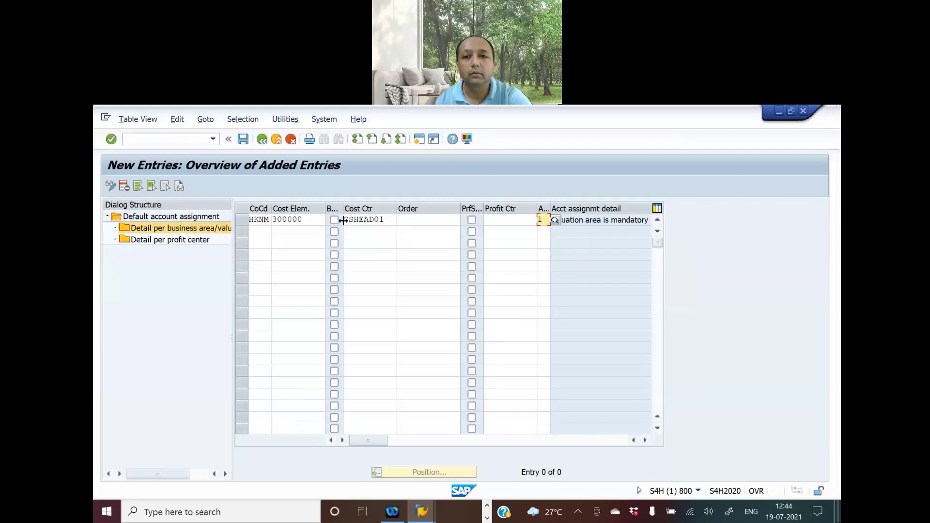
pyautogui.click(573, 222)
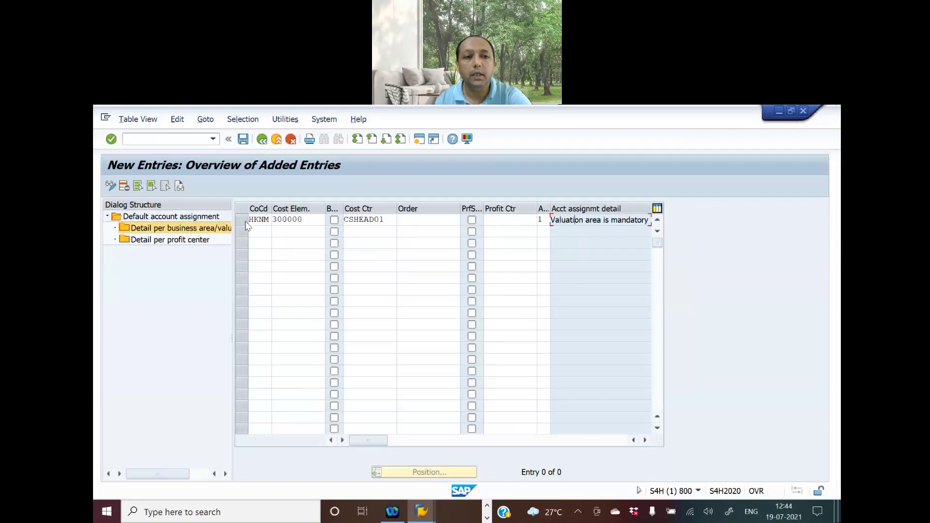
pyautogui.doubleClick(217, 230)
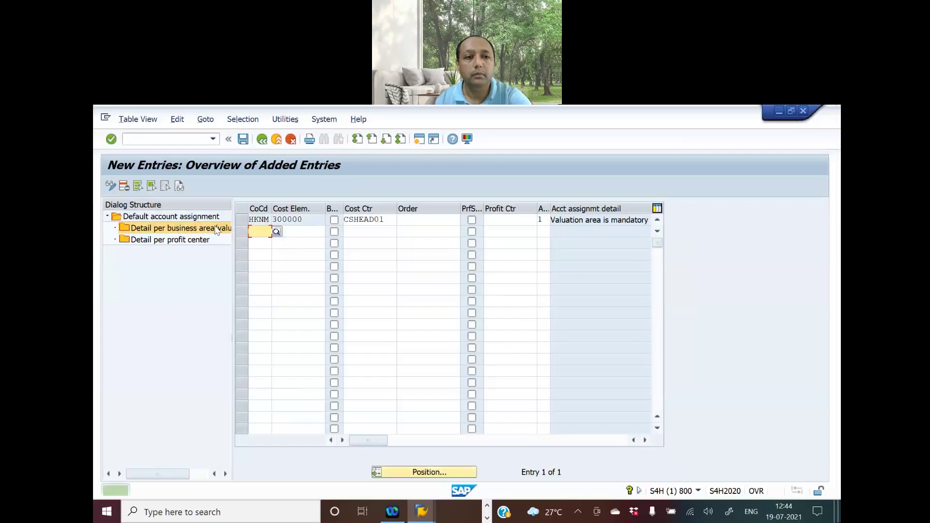
pyautogui.doubleClick(201, 229)
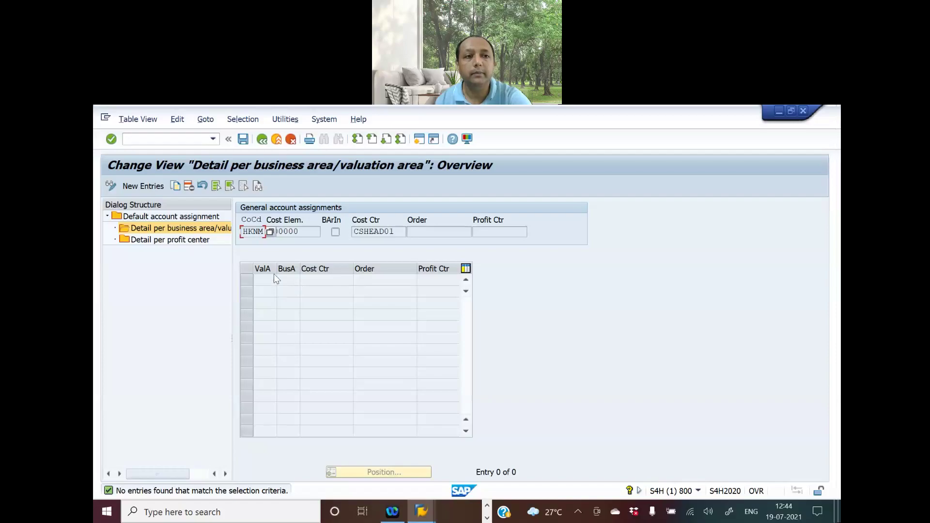
pyautogui.doubleClick(184, 218)
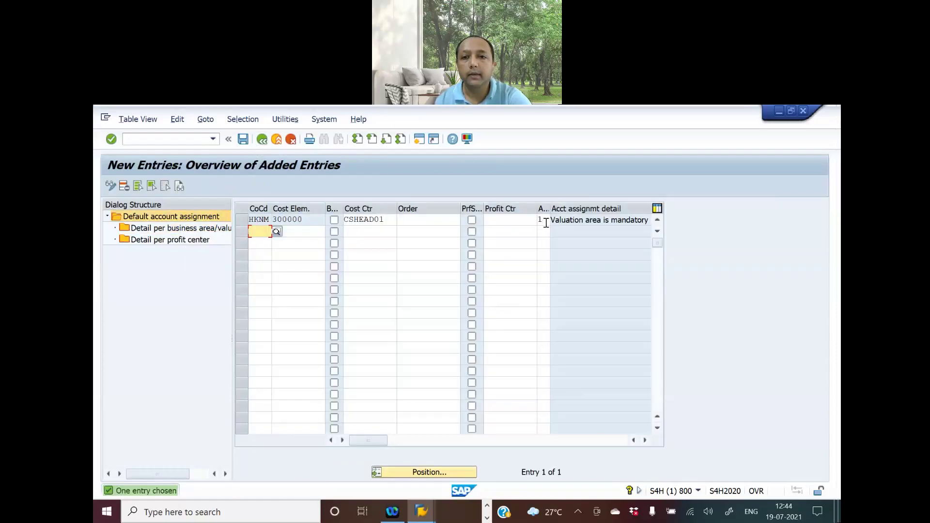
# Set the 300000 entry's account assignment detail to 3 (Profit center is mandatory) and check its Detail per profit center view.
pyautogui.click(546, 222)
pyautogui.click(554, 220)
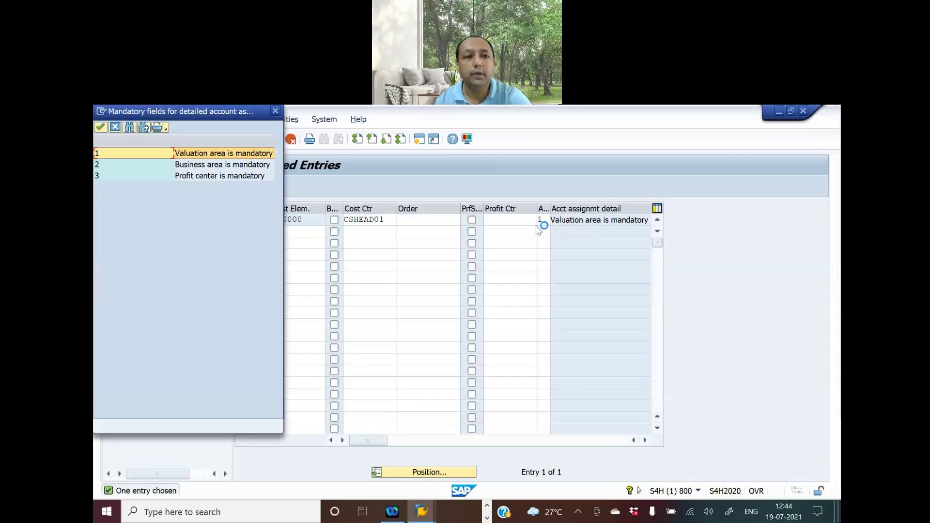
pyautogui.moveTo(183, 120); pyautogui.dragTo(470, 171)
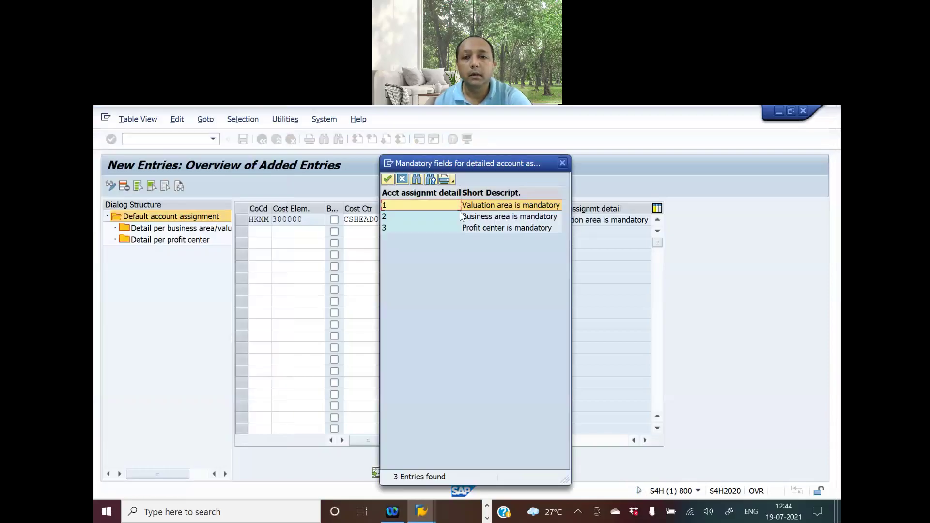
pyautogui.click(467, 228)
pyautogui.doubleClick(467, 228)
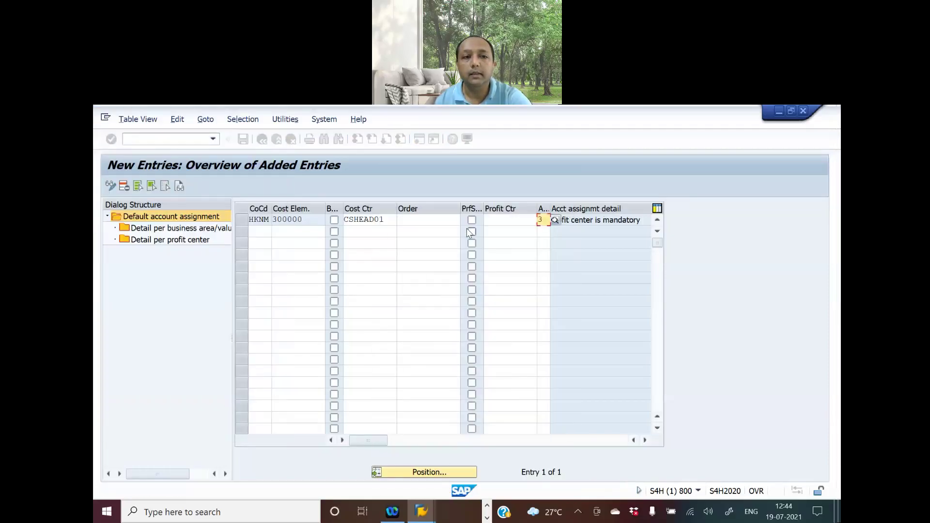
pyautogui.doubleClick(191, 240)
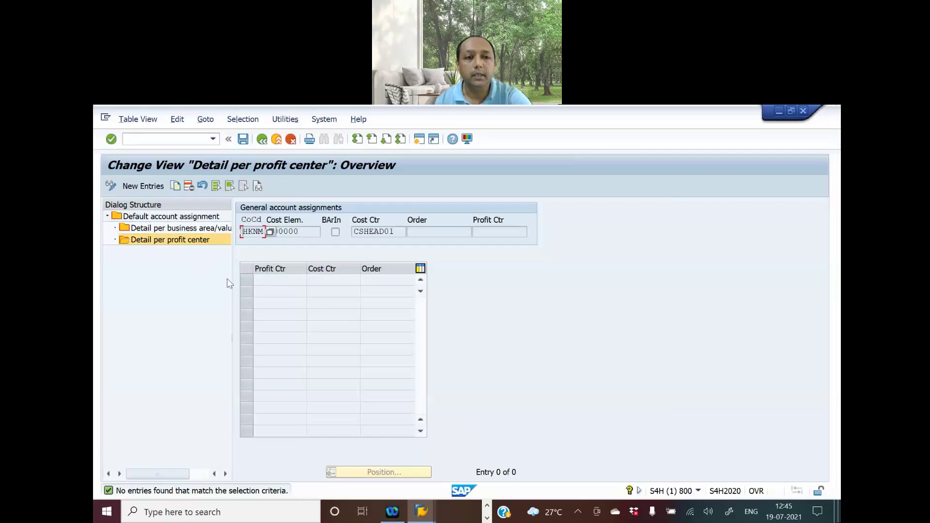
pyautogui.doubleClick(196, 221)
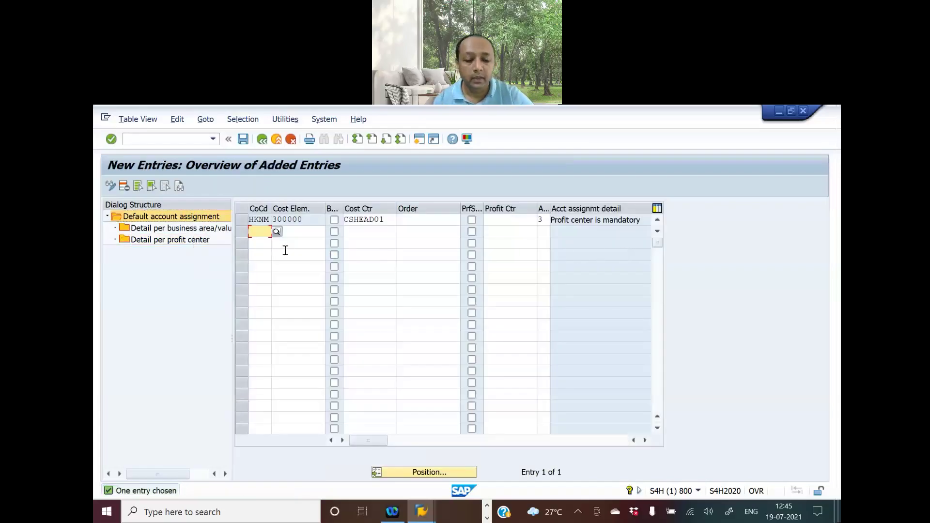
# Add a second entry for company code HKNM with cost element 300001 (ERP IMP EXP A/C) from chart of accounts SMBA.
pyautogui.write('HKNM')
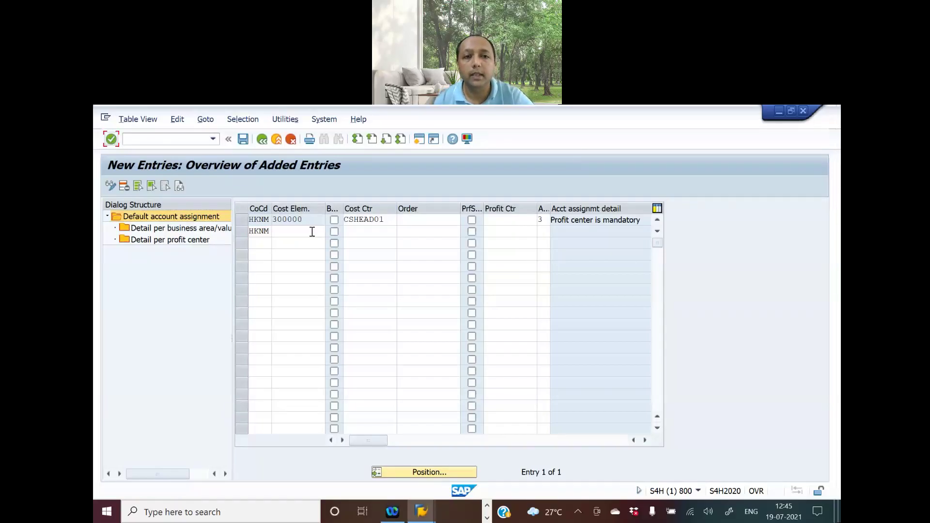
pyautogui.click(310, 233)
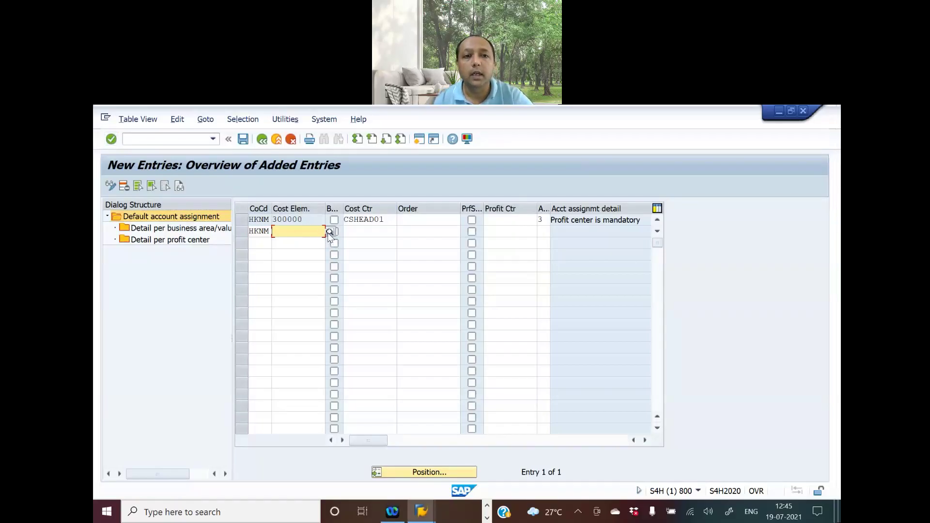
pyautogui.click(330, 232)
pyautogui.click(426, 269)
pyautogui.write('smba')
pyautogui.press('Return')
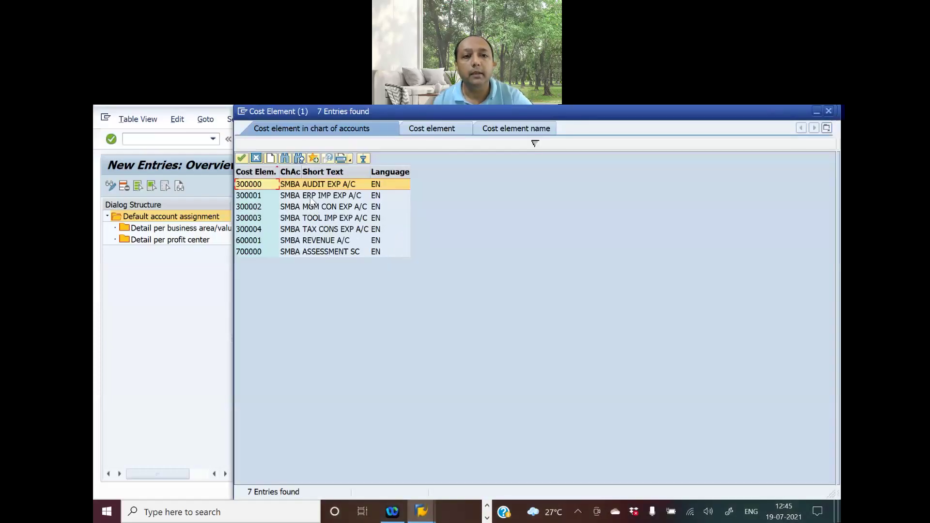
pyautogui.doubleClick(311, 196)
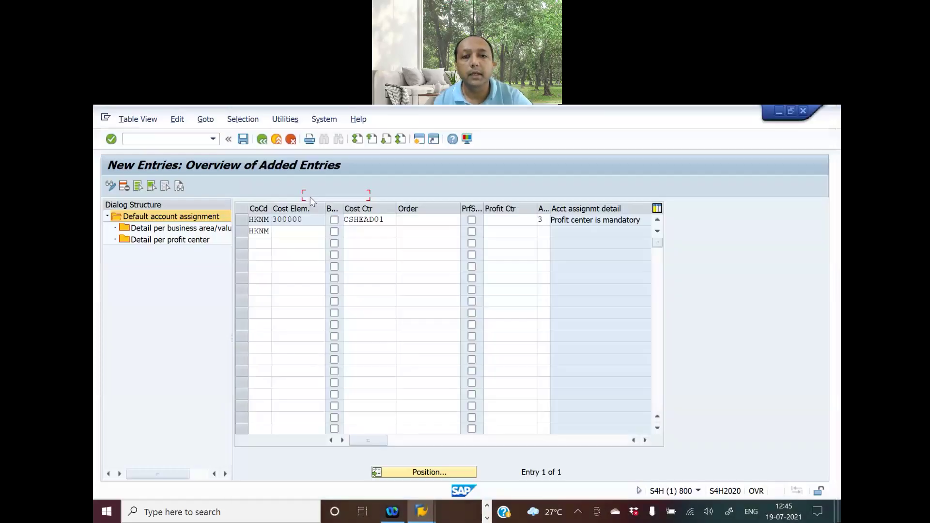
# Look up the cost centers and assign CSHEER01 to the cost element 300001 entry.
pyautogui.click(388, 231)
pyautogui.click(400, 232)
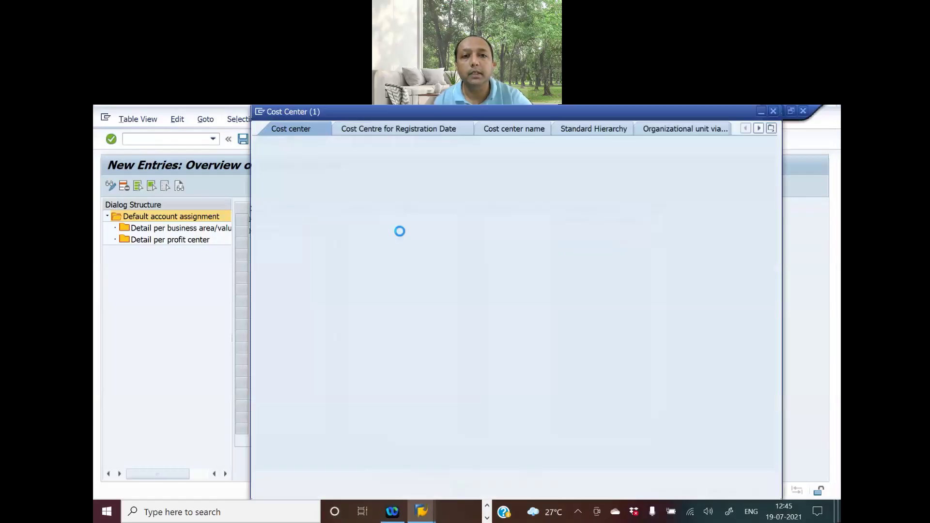
pyautogui.press('Return')
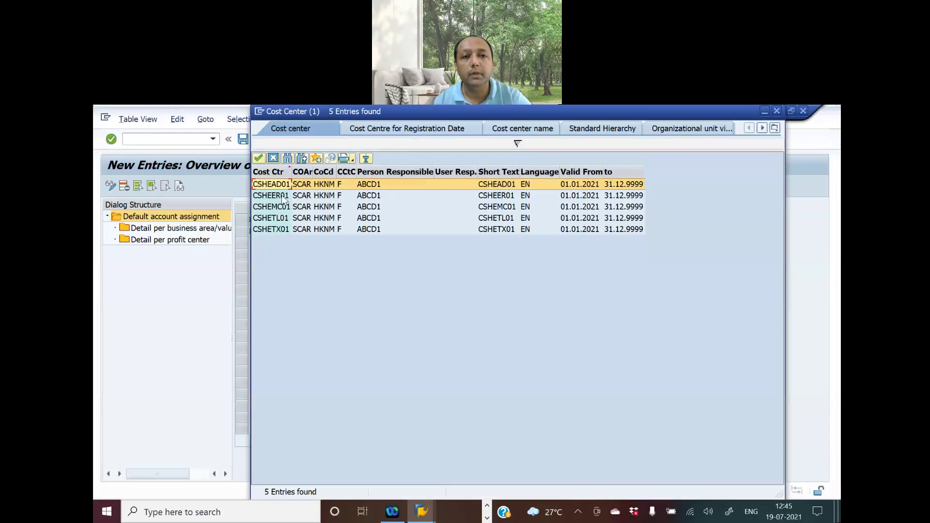
pyautogui.doubleClick(283, 199)
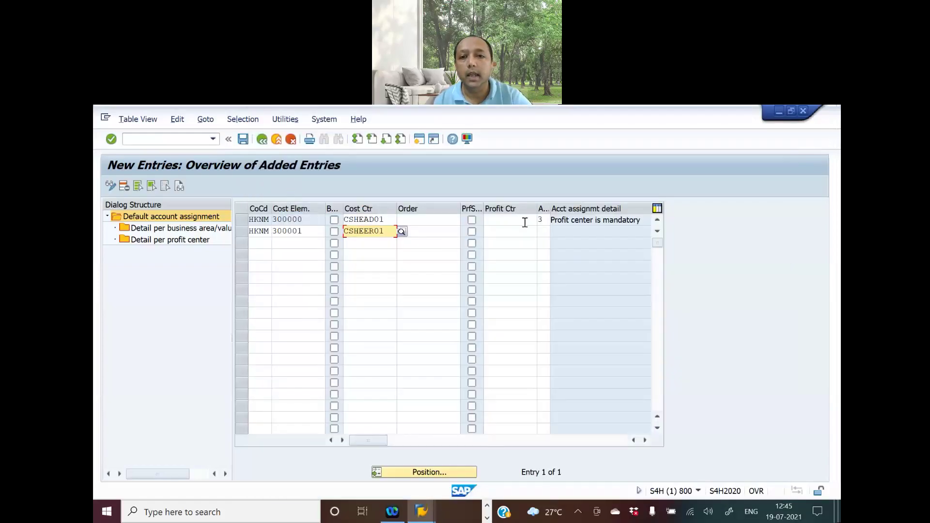
# Clear the account assignment detail code of the cost element 300000 entry.
pyautogui.press('Return')
pyautogui.press('Delete')
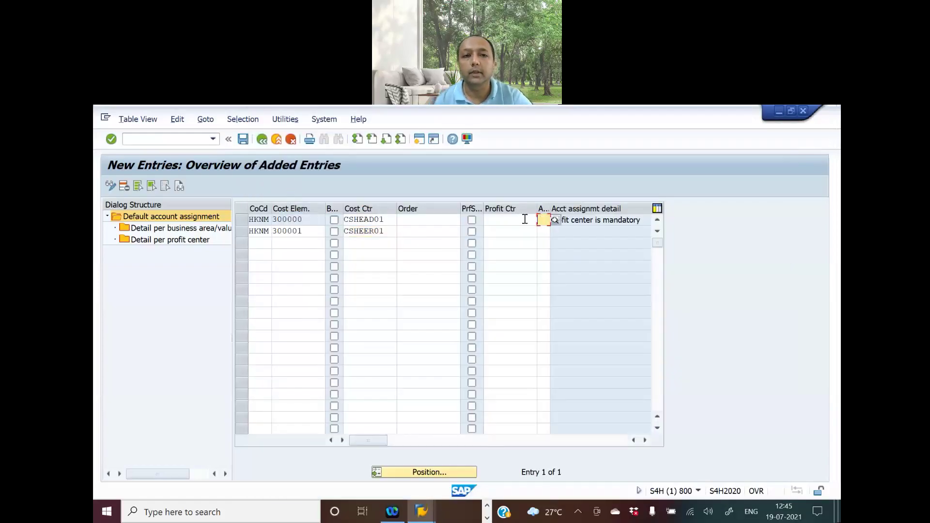
# Start a third default account assignment entry for company code HKNM below the 300001 row.
pyautogui.click(258, 243)
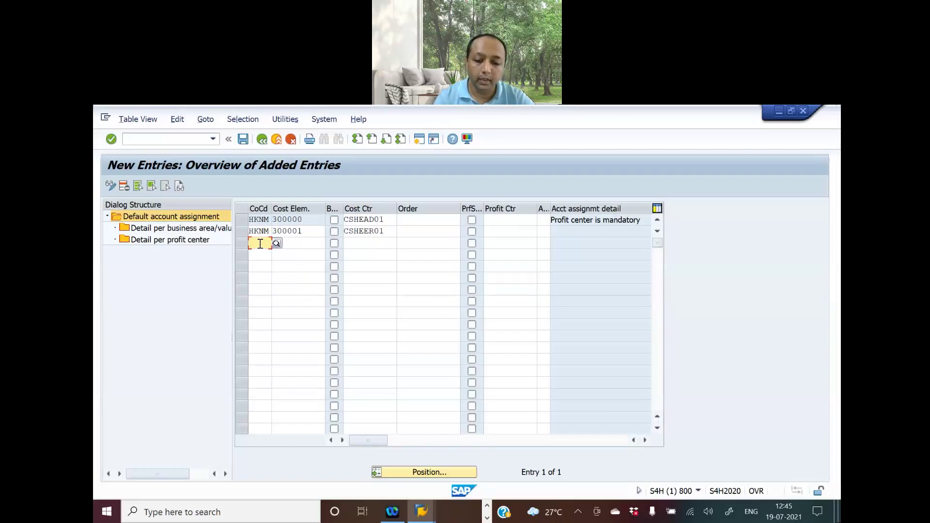
pyautogui.write('HKNM')
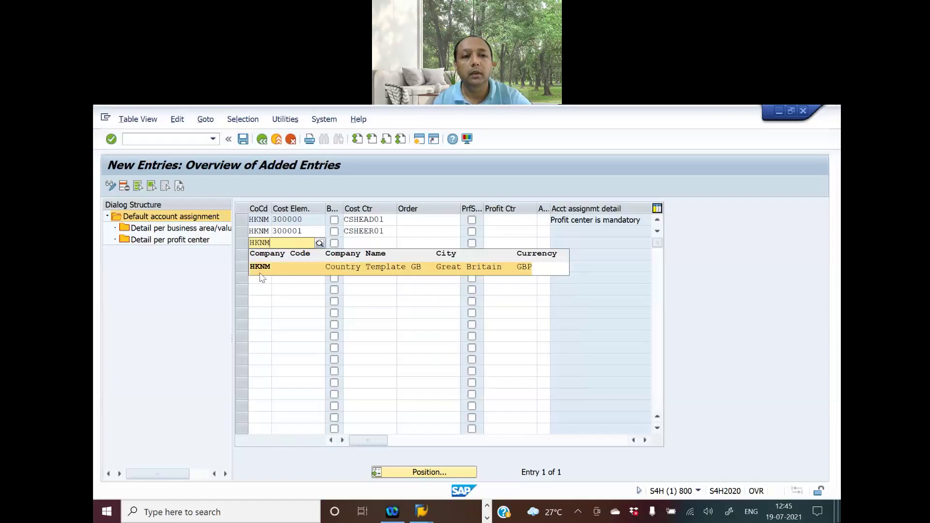
pyautogui.click(261, 272)
pyautogui.click(297, 243)
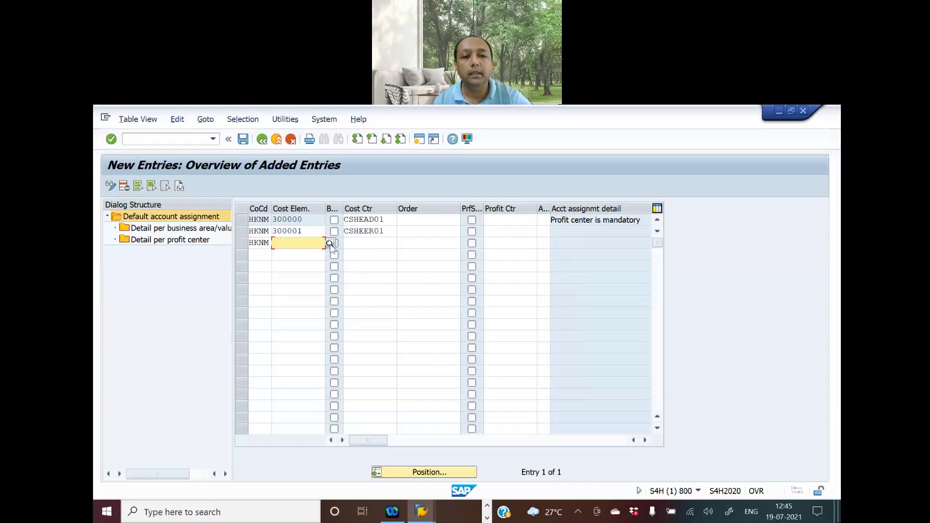
pyautogui.click(329, 243)
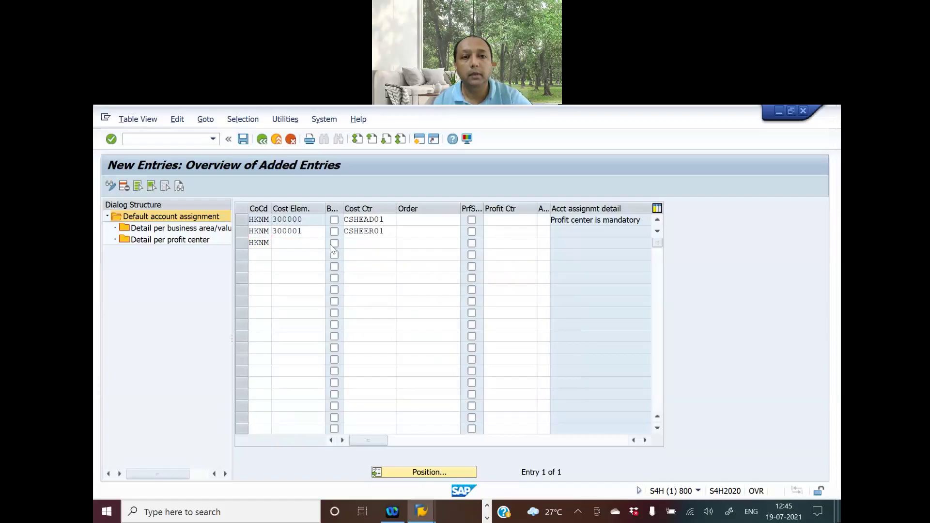
pyautogui.press('Return')
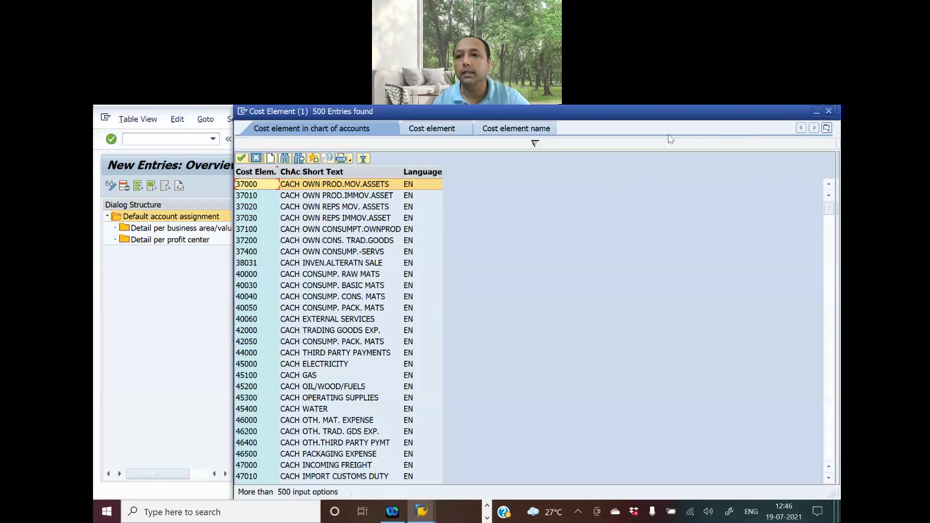
pyautogui.click(828, 109)
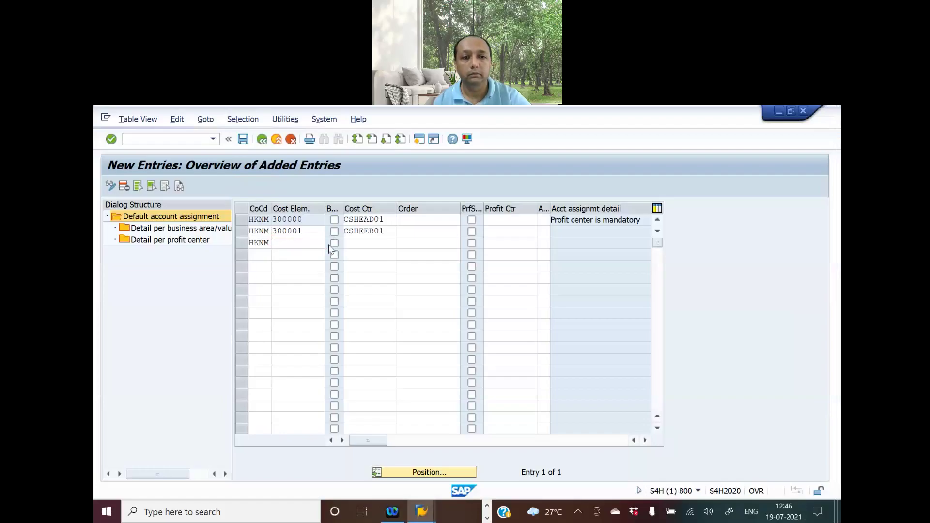
# Look up cost elements in chart of accounts SMBA and set the third entry's cost element to 300002 (MGM CON EXP A/C).
pyautogui.press('F4')
pyautogui.click(431, 274)
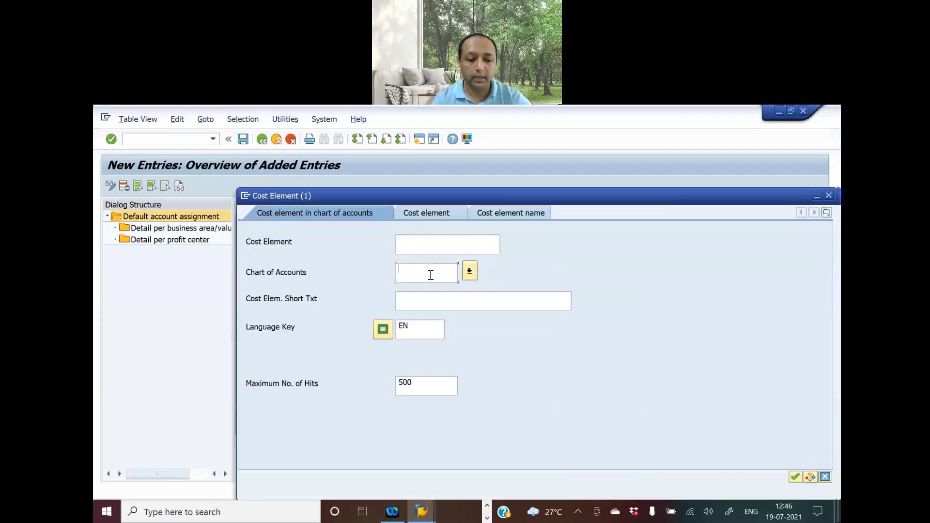
pyautogui.write('smba')
pyautogui.press('Return')
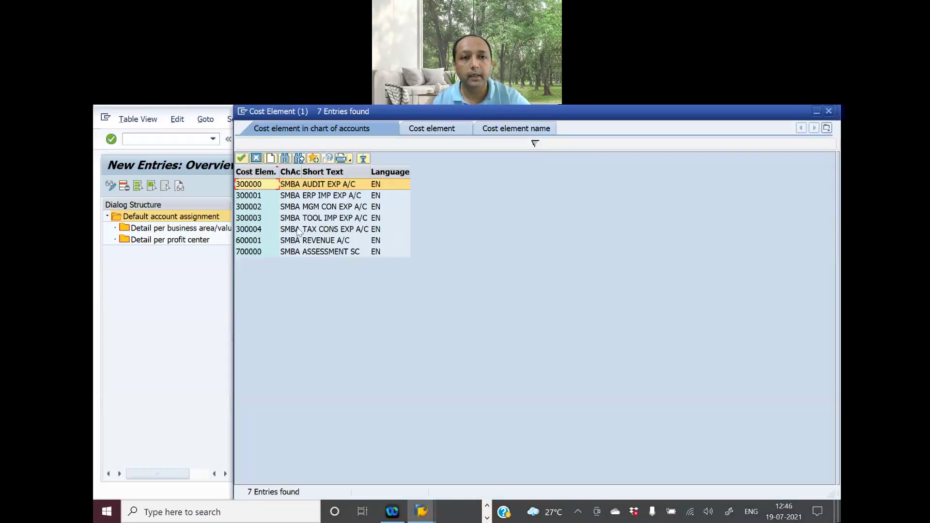
pyautogui.doubleClick(310, 207)
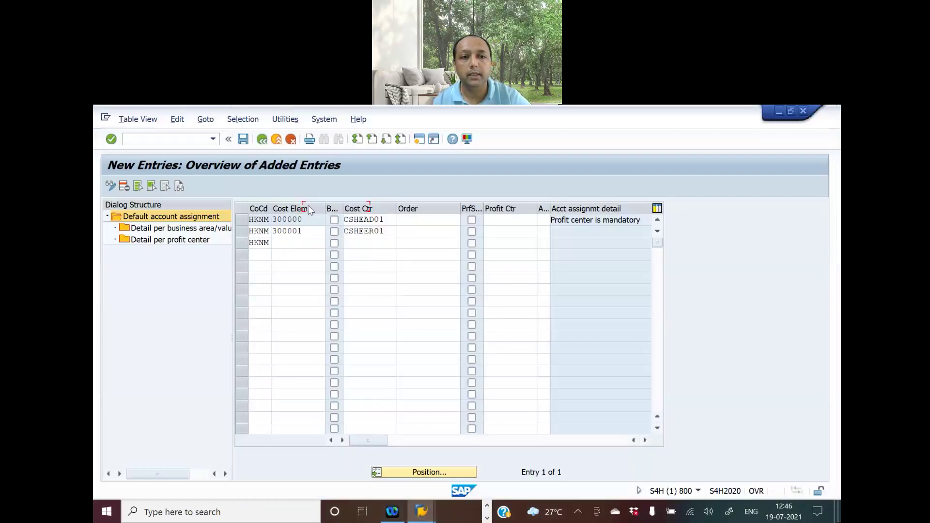
# Look up the cost centers and assign CSHEMC01 to the cost element 300002 entry.
pyautogui.click(373, 243)
pyautogui.click(400, 242)
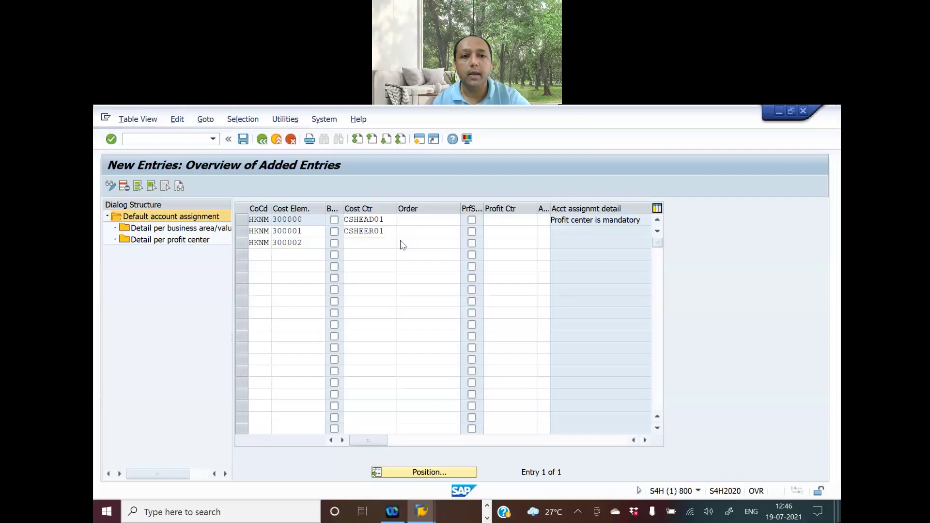
pyautogui.press('Return')
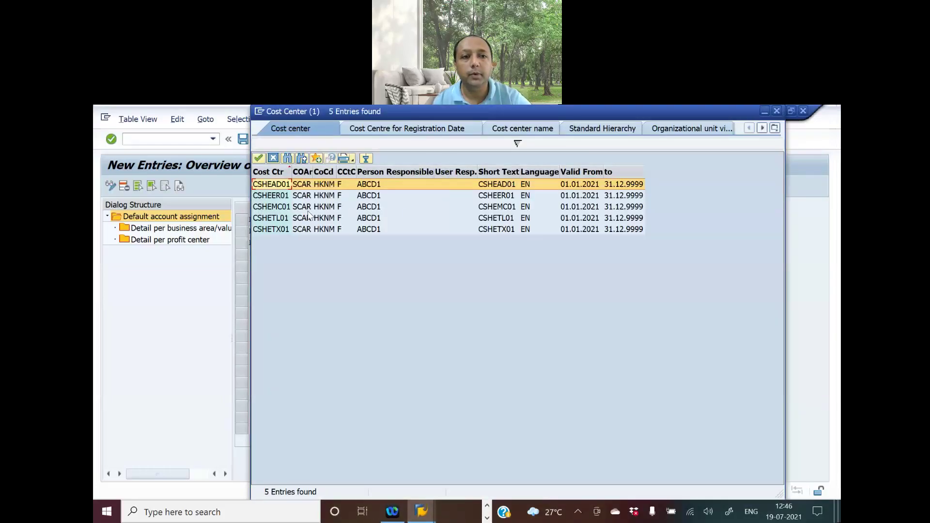
pyautogui.doubleClick(284, 208)
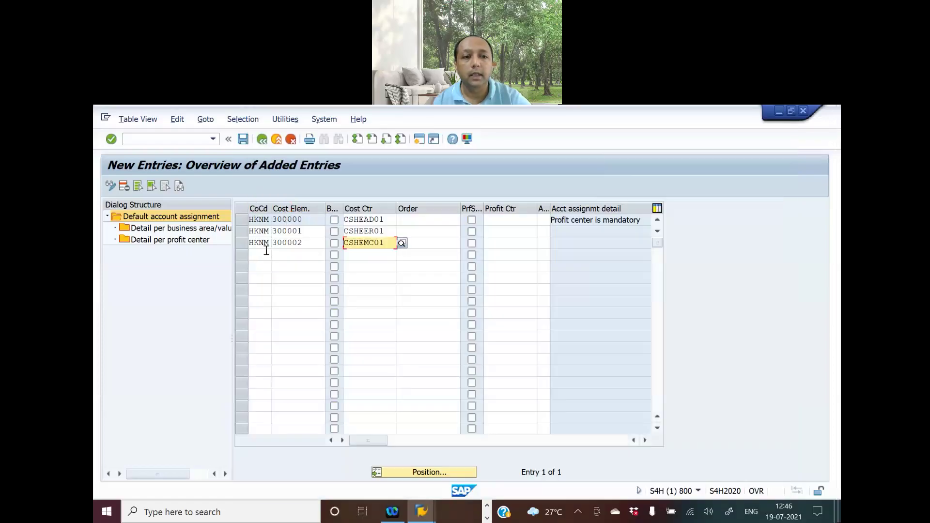
# Add a fourth entry for company code HKNM with cost element 300003 (TOOL IMP EXP A/C) from chart of accounts SMBA.
pyautogui.click(264, 253)
pyautogui.write('HKNM')
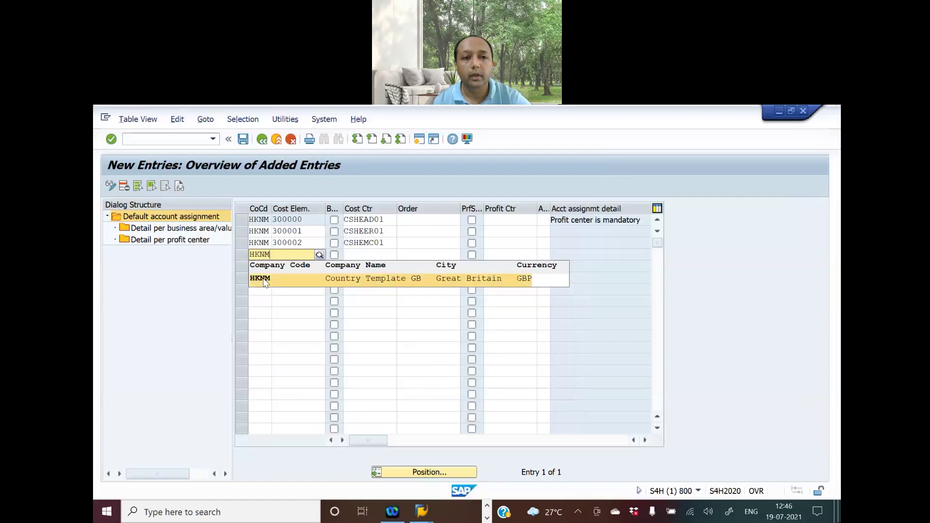
pyautogui.click(266, 280)
pyautogui.click(313, 256)
pyautogui.click(329, 255)
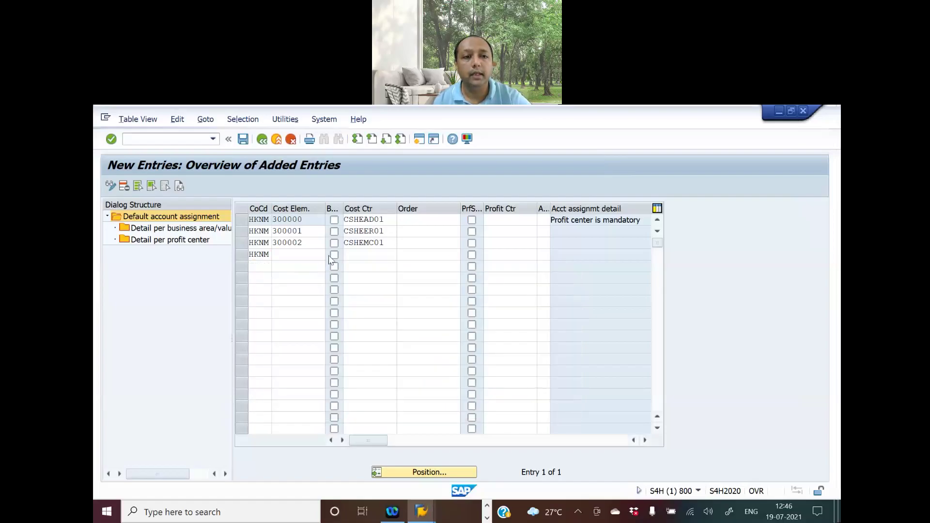
pyautogui.click(404, 275)
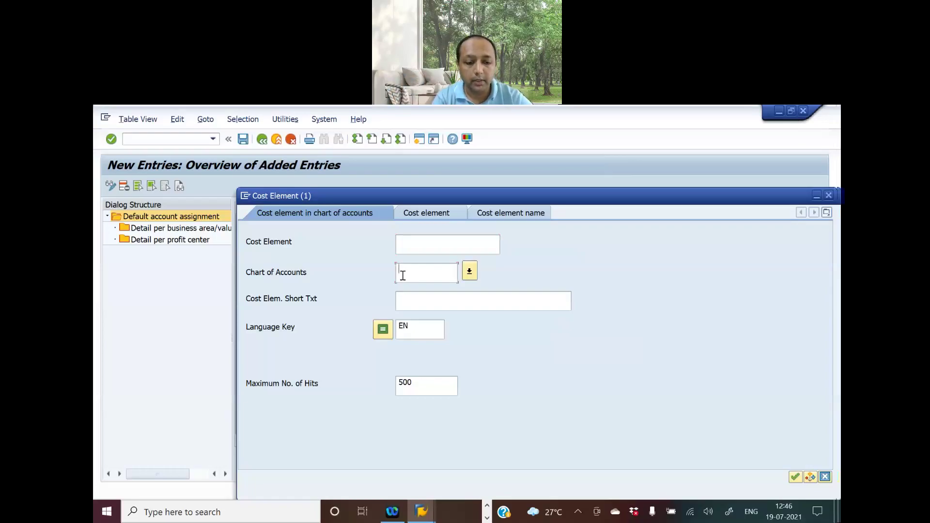
pyautogui.write('SMBA')
pyautogui.press('Return')
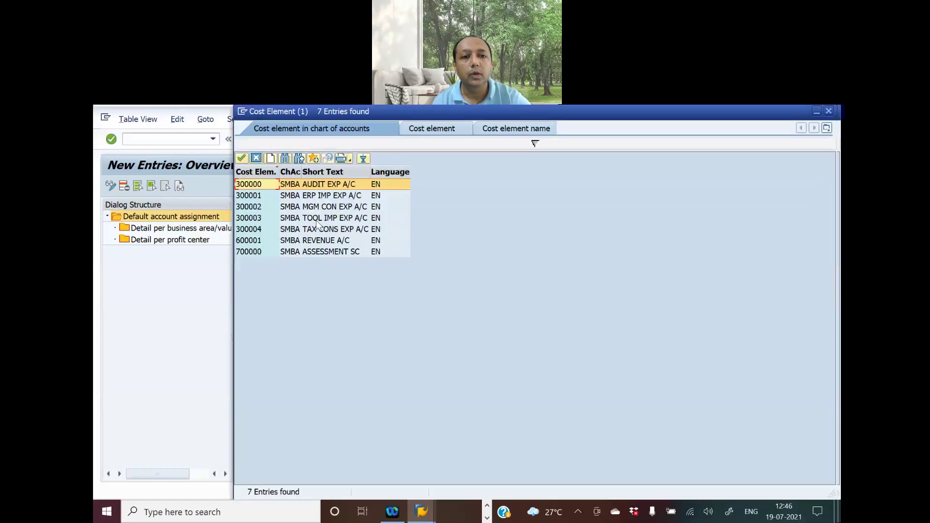
pyautogui.doubleClick(316, 219)
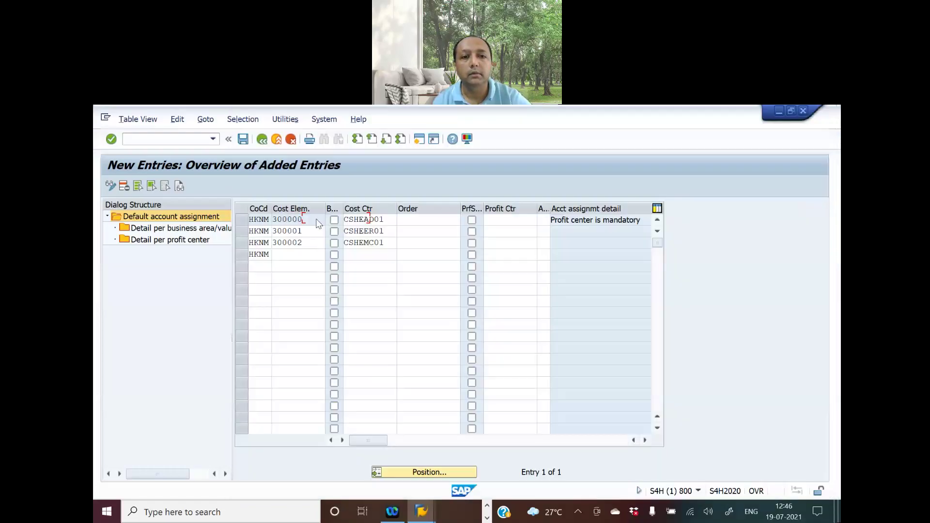
# Look up the cost centers and assign CSHETL01 to the cost element 300003 entry.
pyautogui.click(368, 254)
pyautogui.click(401, 255)
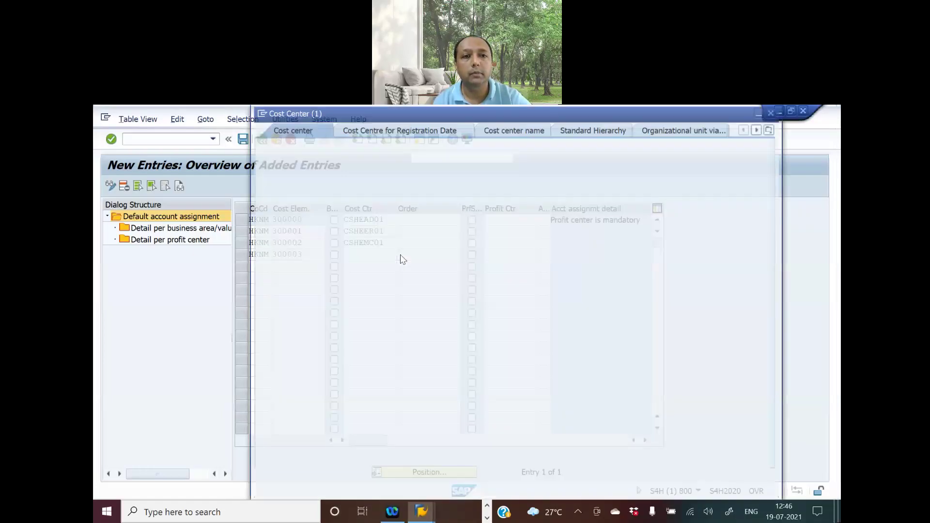
pyautogui.press('Return')
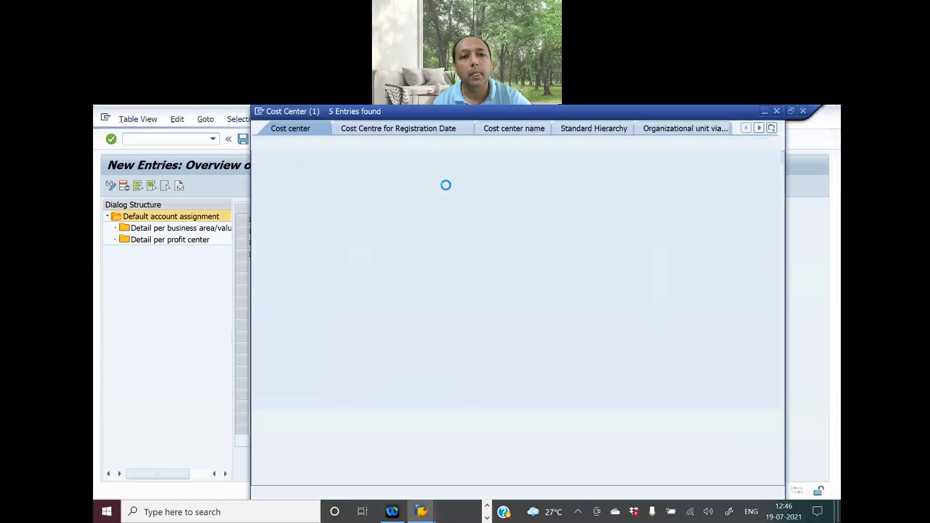
pyautogui.doubleClick(274, 219)
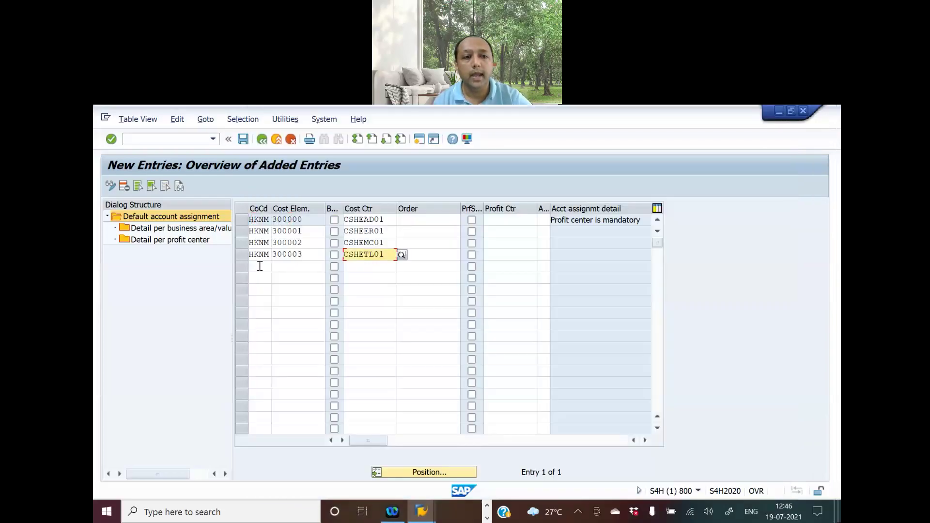
# Start a fifth entry for company code HKNM and open the value search for its cost element.
pyautogui.click(259, 266)
pyautogui.write('HKNM')
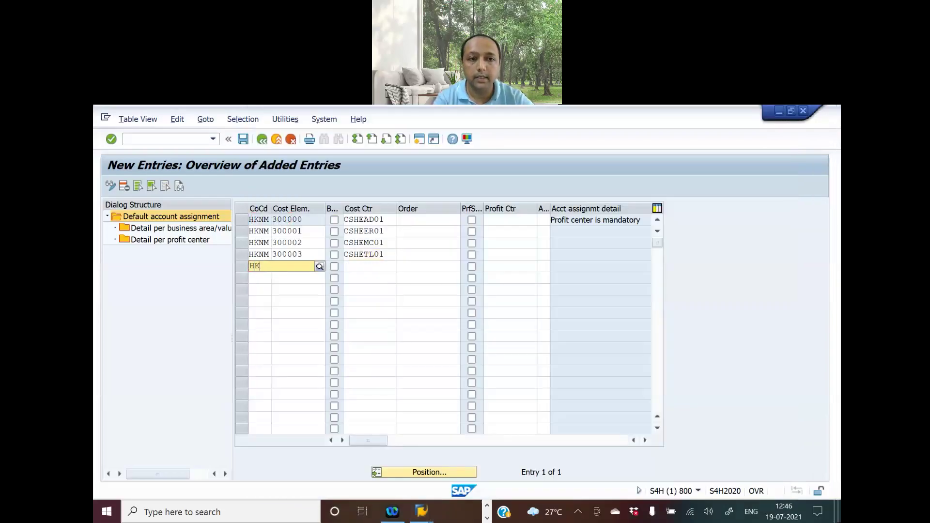
pyautogui.click(278, 289)
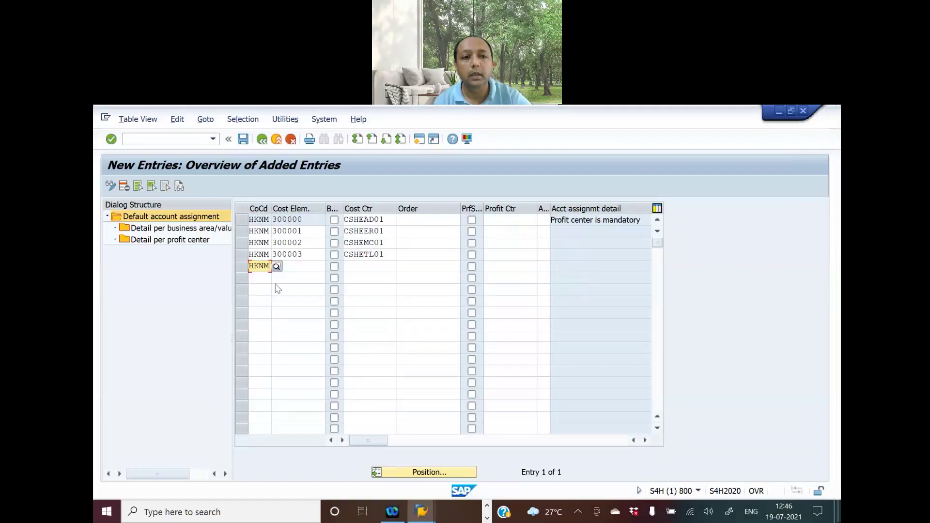
pyautogui.click(297, 271)
pyautogui.click(329, 266)
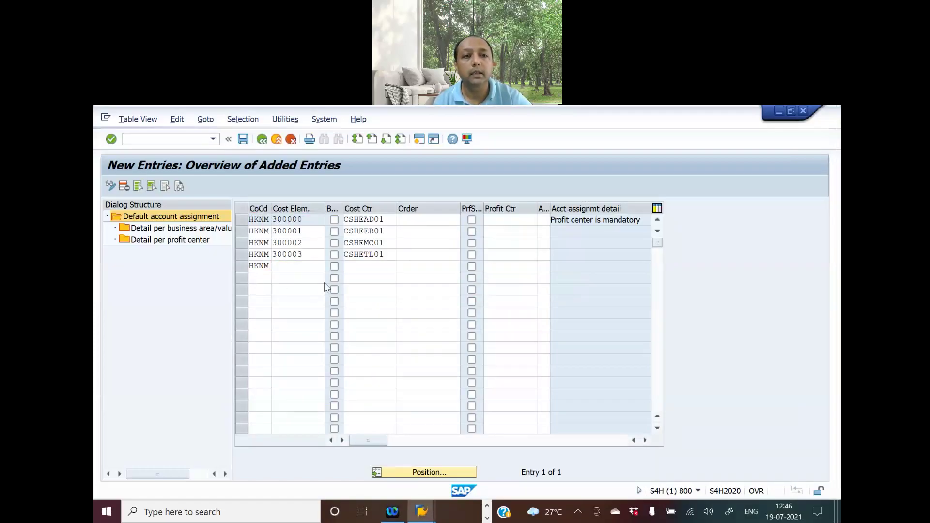
# Try to list the cost elements using SMAB and SIMB as the chart of accounts.
pyautogui.click(413, 280)
pyautogui.write('SMAB')
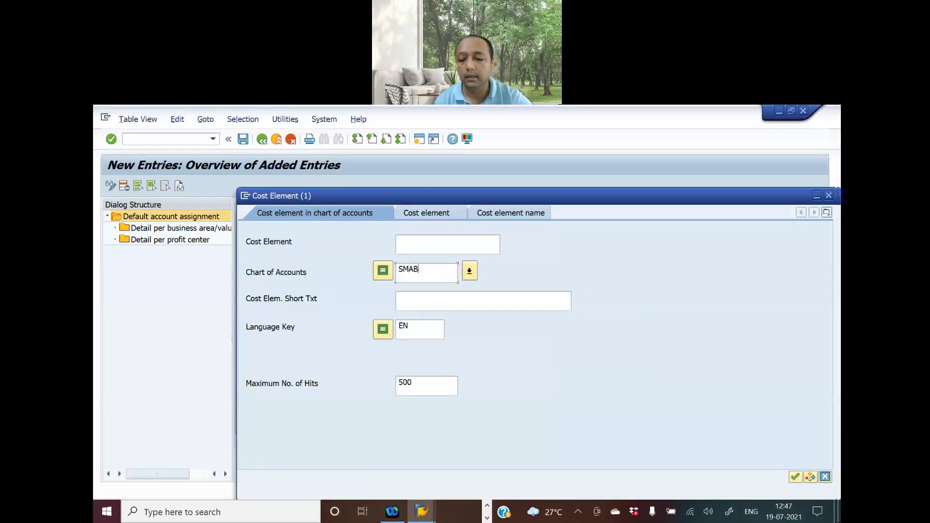
pyautogui.press('Return')
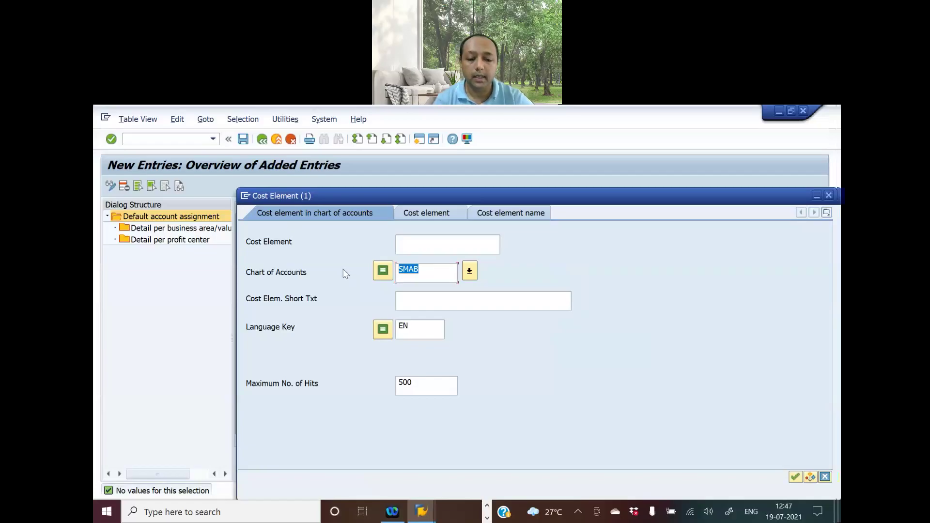
pyautogui.write('SIMB')
pyautogui.press('Return')
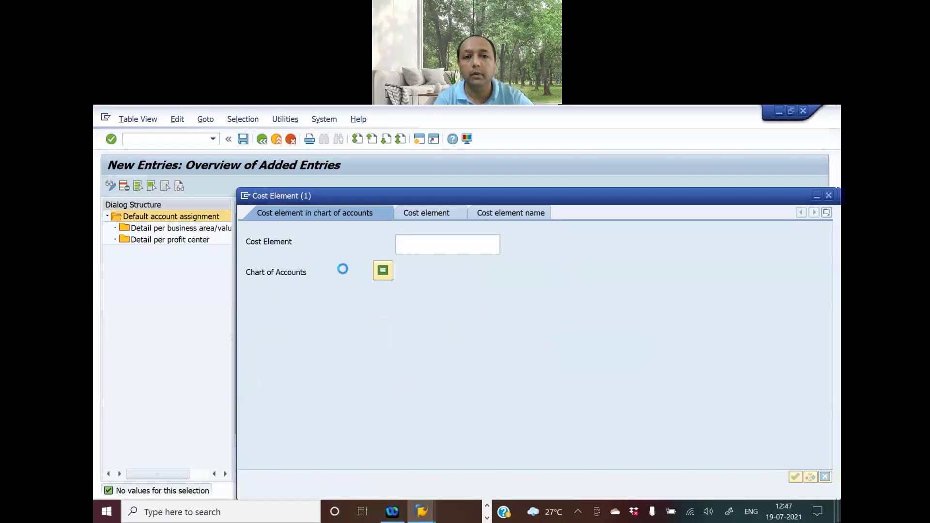
# Switch to the S4H Excel workbook and check the chart of accounts code on the Blue Print-Video sheet.
pyautogui.hotkey('alt', 'Tab')
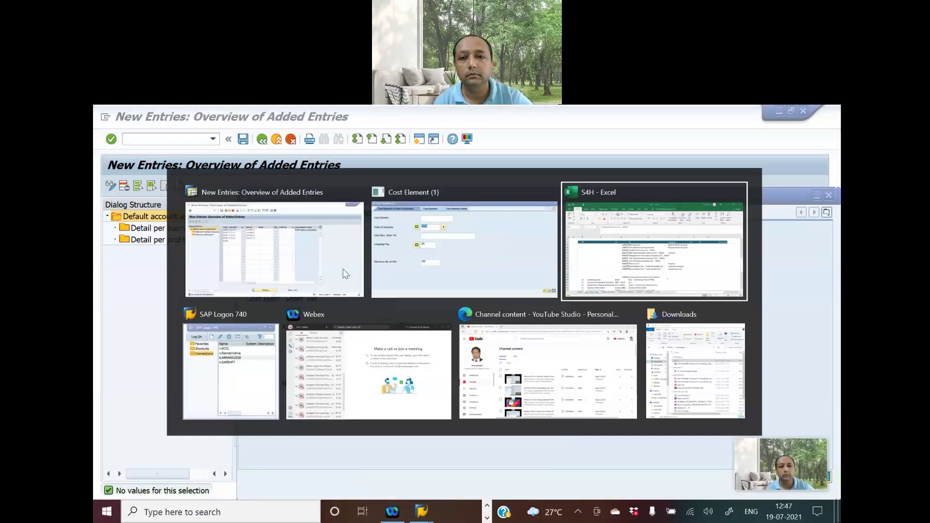
pyautogui.hotkey('alt', 'Tab')
pyautogui.hotkey('alt', 'shift', 'Tab')
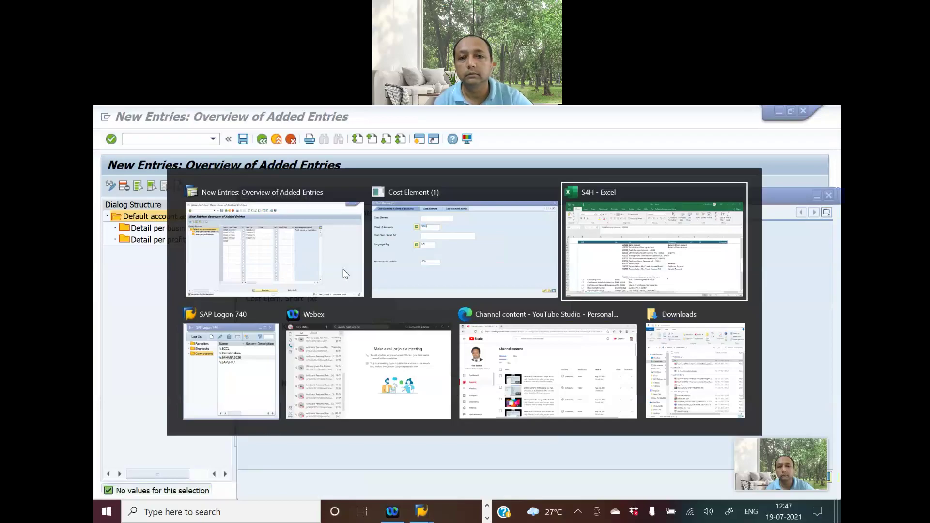
pyautogui.hotkey('alt', 'Tab')
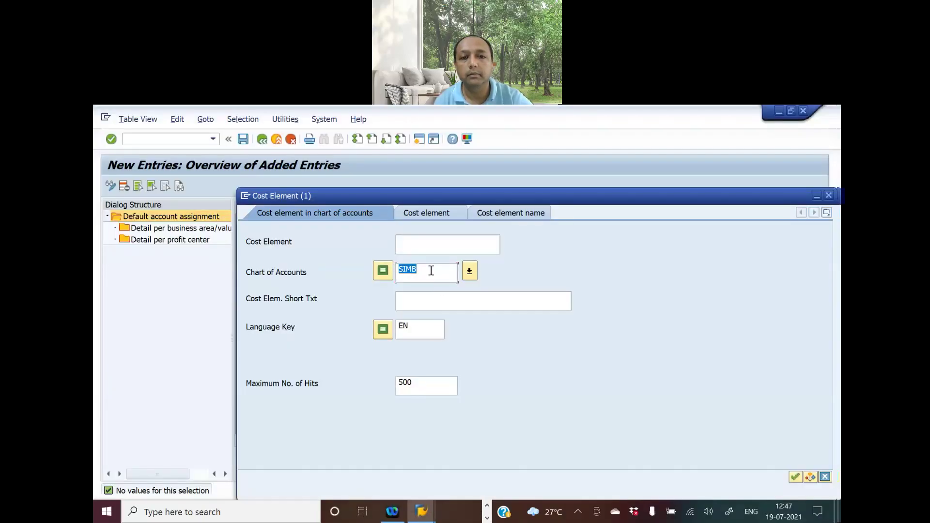
pyautogui.hotkey('alt', 'Tab')
pyautogui.scroll(5, 458, 312)
pyautogui.scroll(3, 458, 312)
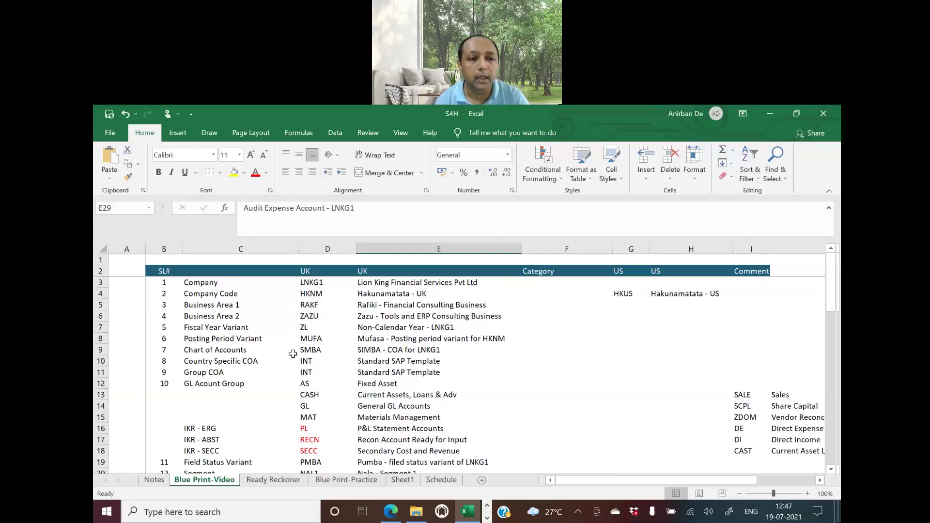
pyautogui.click(221, 350)
pyautogui.click(320, 347)
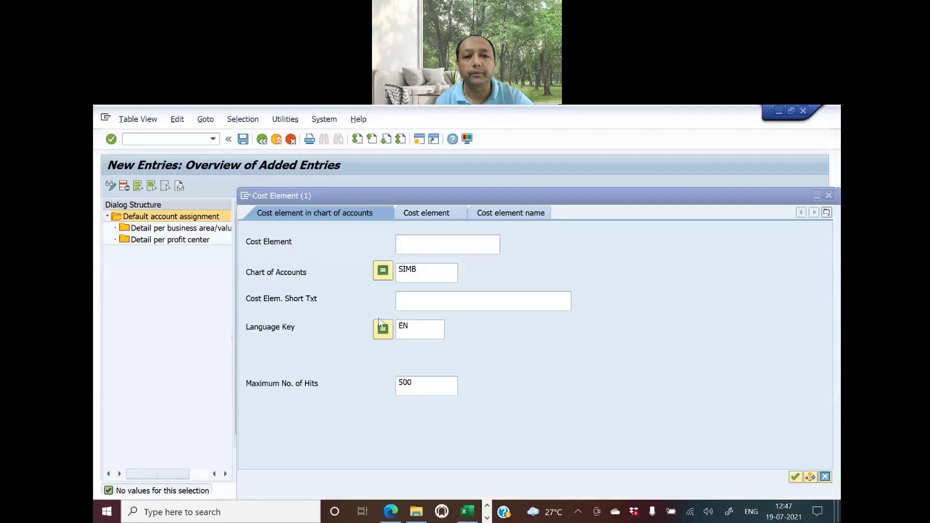
# Back in SAP, search chart of accounts SMBA and set the fifth entry's cost element to 300004 (TAX CONS EXP A/C).
pyautogui.write('SMBA')
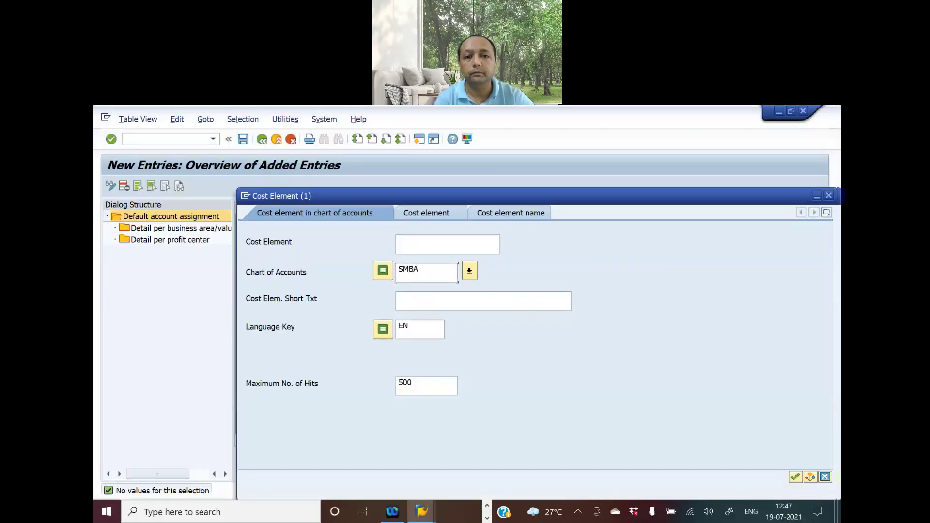
pyautogui.press('Return')
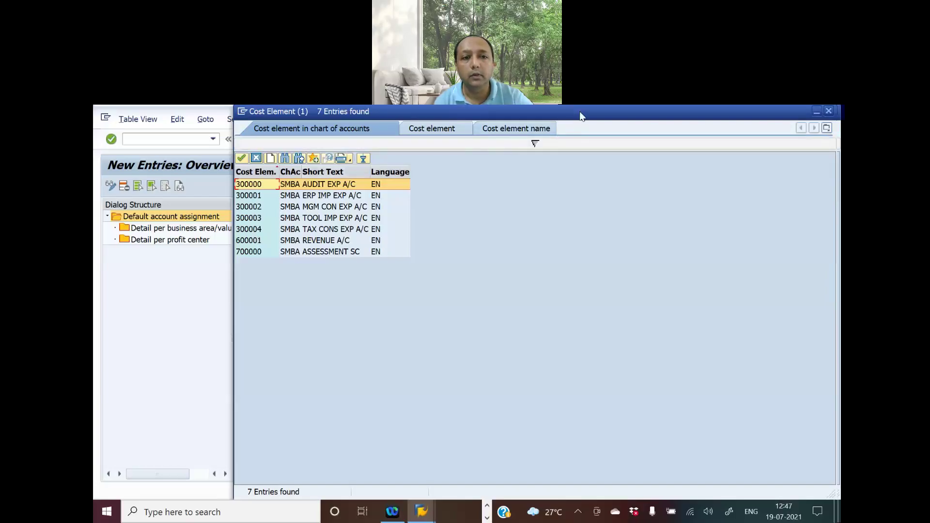
pyautogui.moveTo(581, 115); pyautogui.dragTo(621, 184)
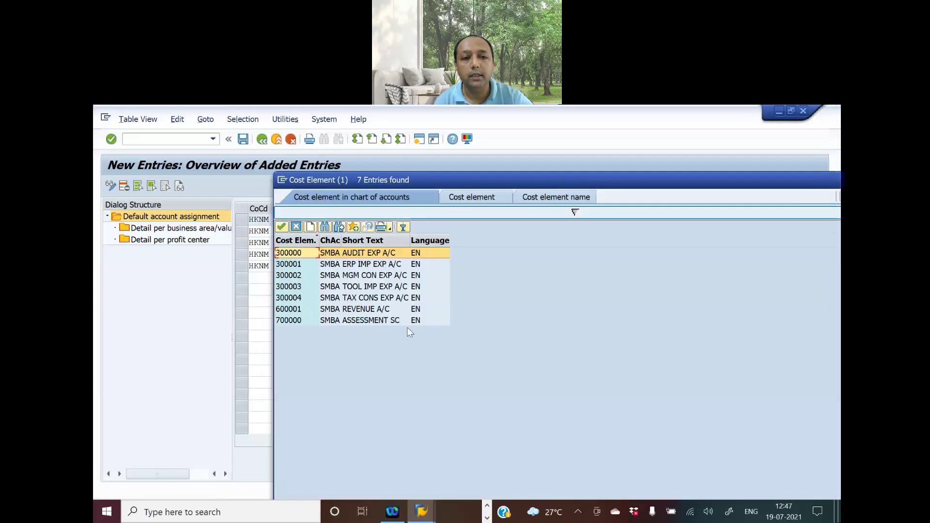
pyautogui.doubleClick(295, 299)
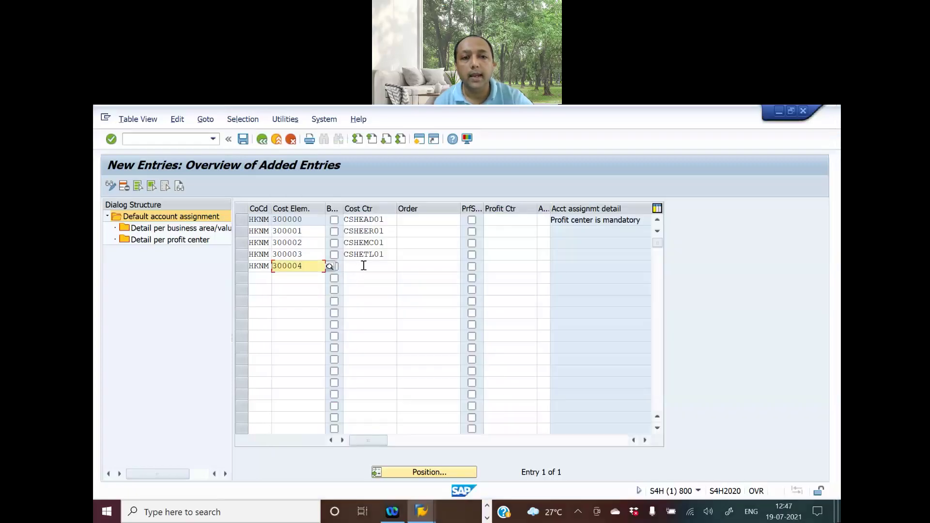
# List the cost centers of company code HKNM and assign CSHETX01 to the entry for cost element 300004.
pyautogui.click(363, 265)
pyautogui.click(403, 268)
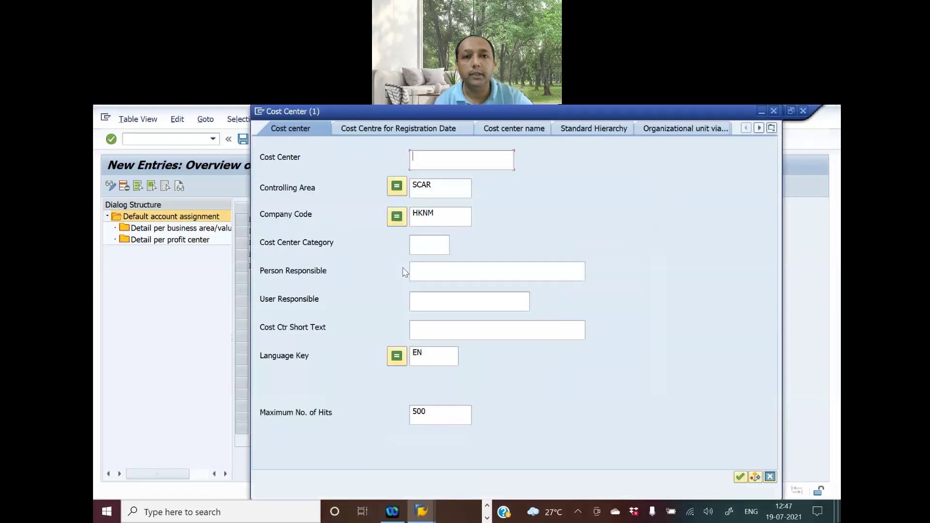
pyautogui.press('Return')
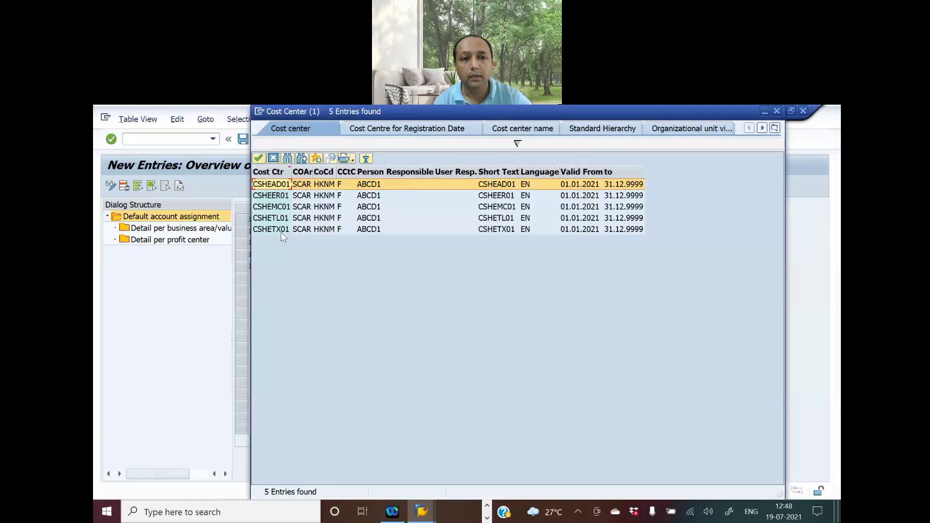
pyautogui.doubleClick(280, 230)
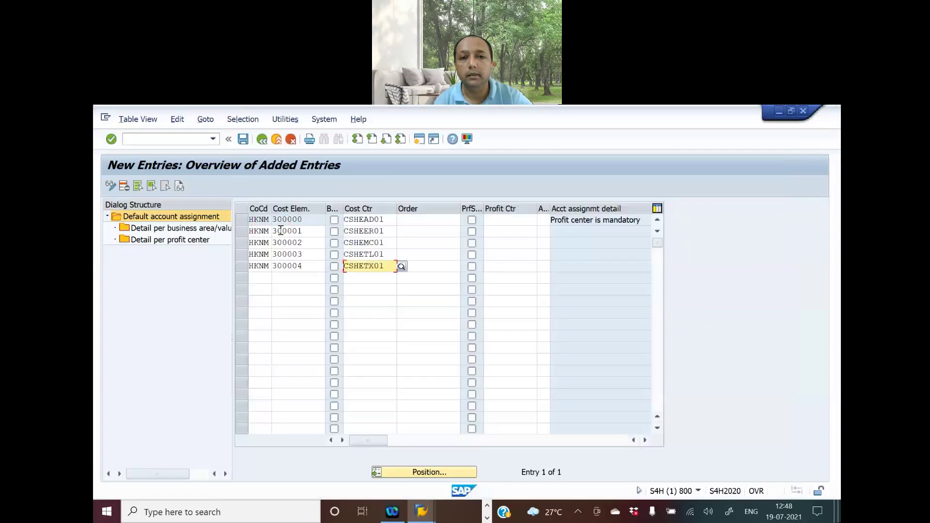
# Save the new default account assignments and copy the short description of the proposed customizing request.
pyautogui.click(242, 141)
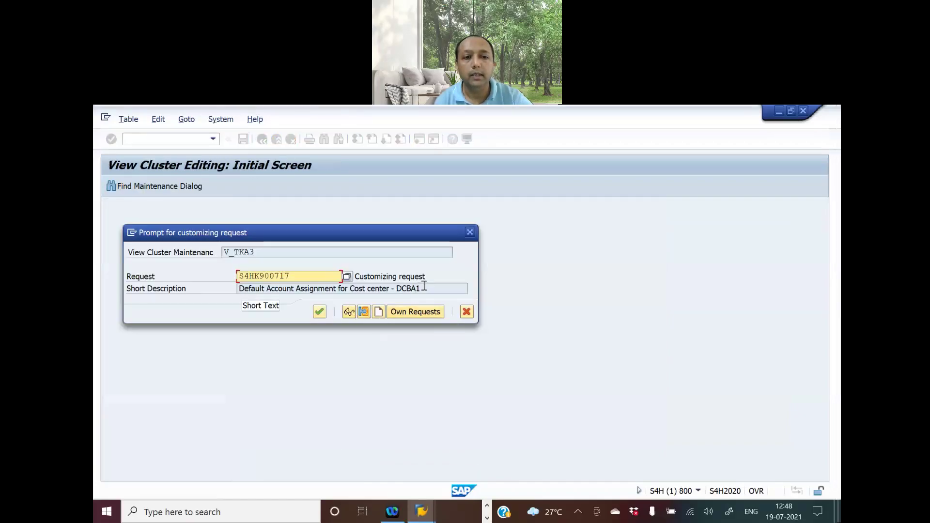
pyautogui.moveTo(420, 285); pyautogui.dragTo(156, 253)
pyautogui.hotkey('ctrl', 'c')
pyautogui.click(155, 254)
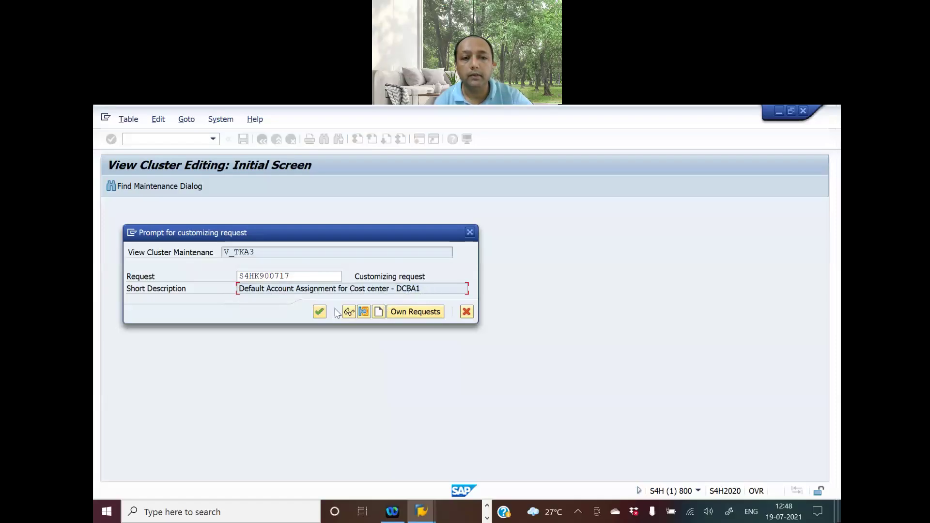
# Create a customizing request described "Default Account Assignment for Cost center - LNKG1" and save the entries under it.
pyautogui.click(378, 313)
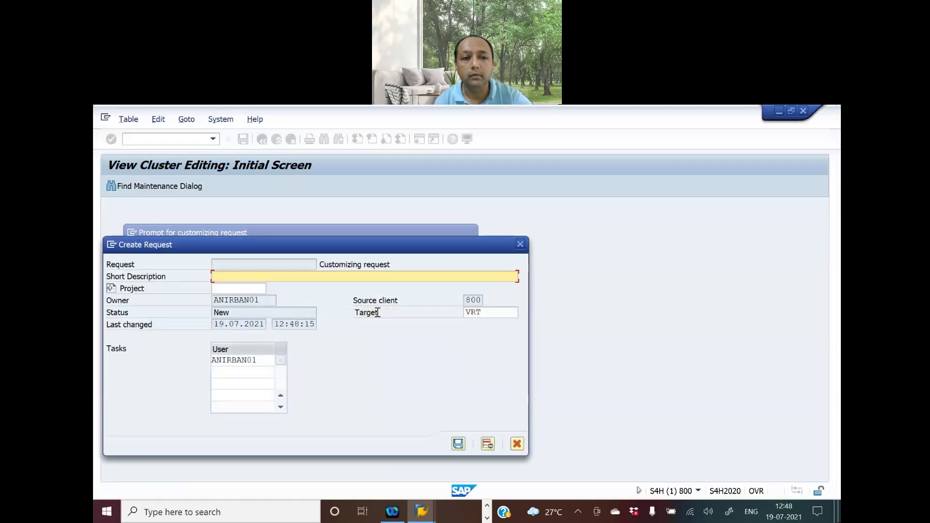
pyautogui.hotkey('ctrl', 'v')
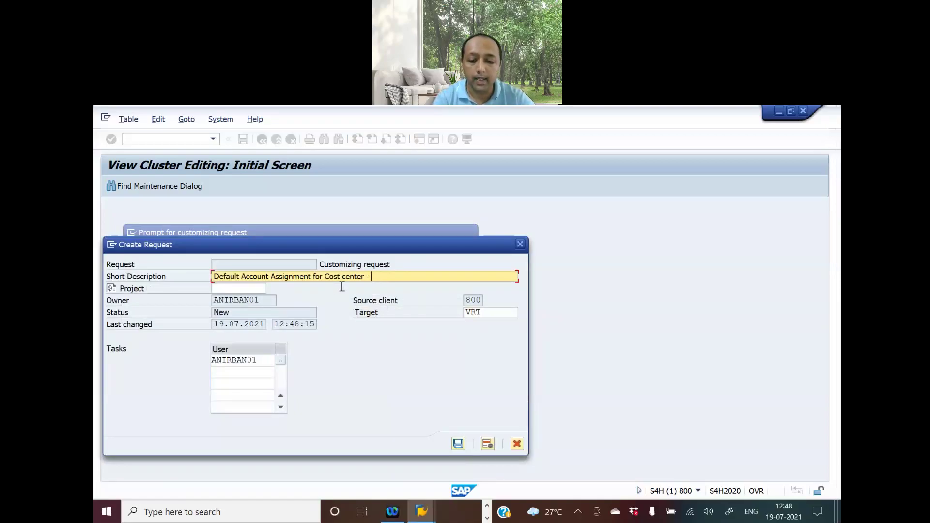
pyautogui.write('G1')
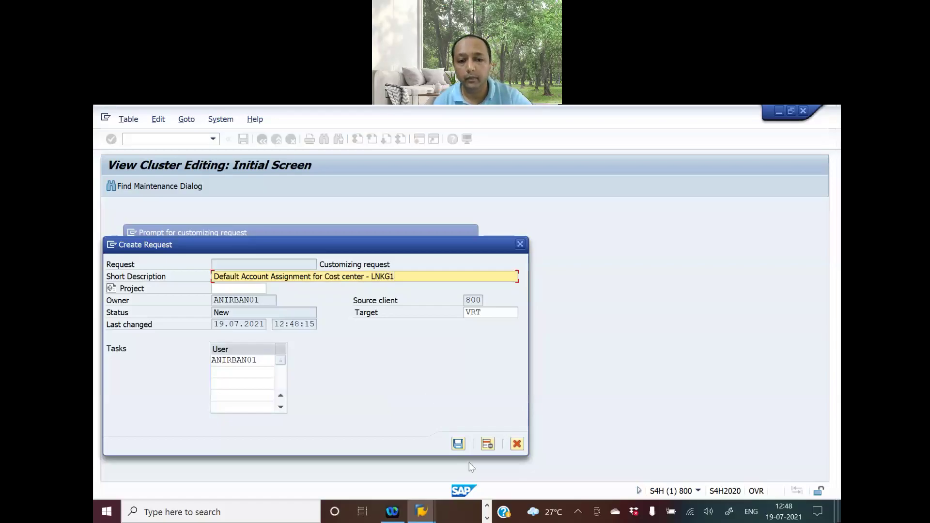
pyautogui.click(458, 445)
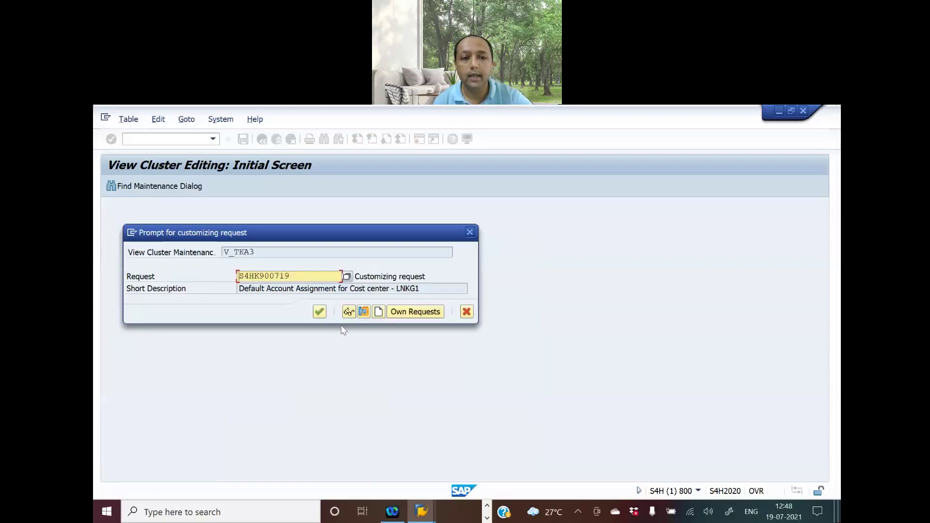
pyautogui.click(319, 311)
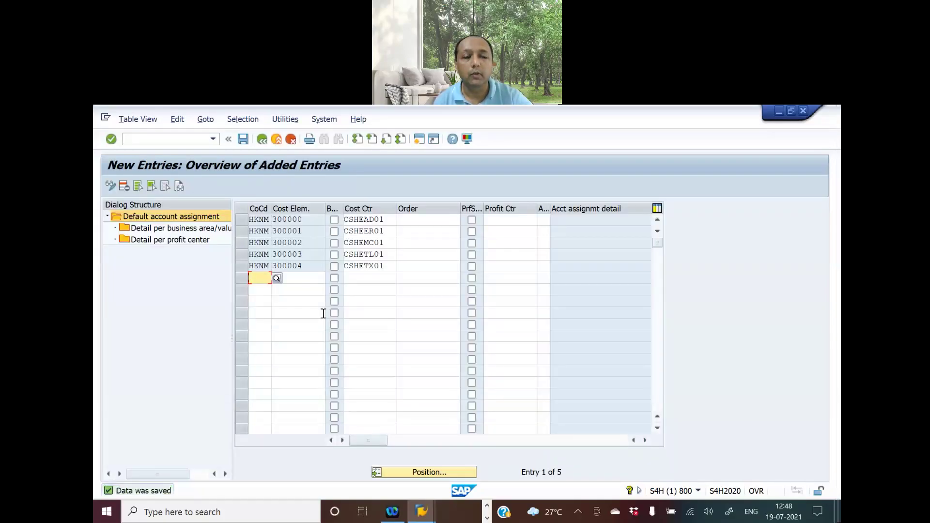